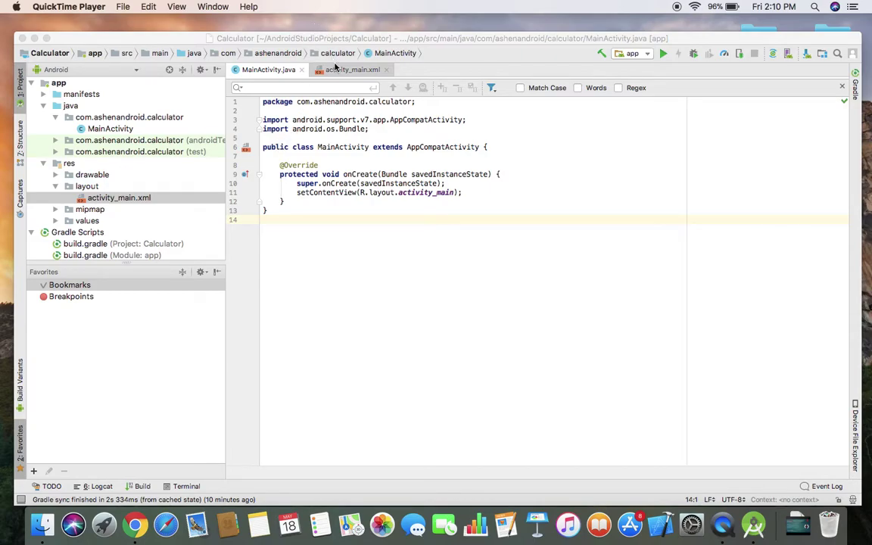
Open activity_main.xml in the Design view and select its Hello World text view.
{"action": "double_click", "coordinate": [106, 130]}
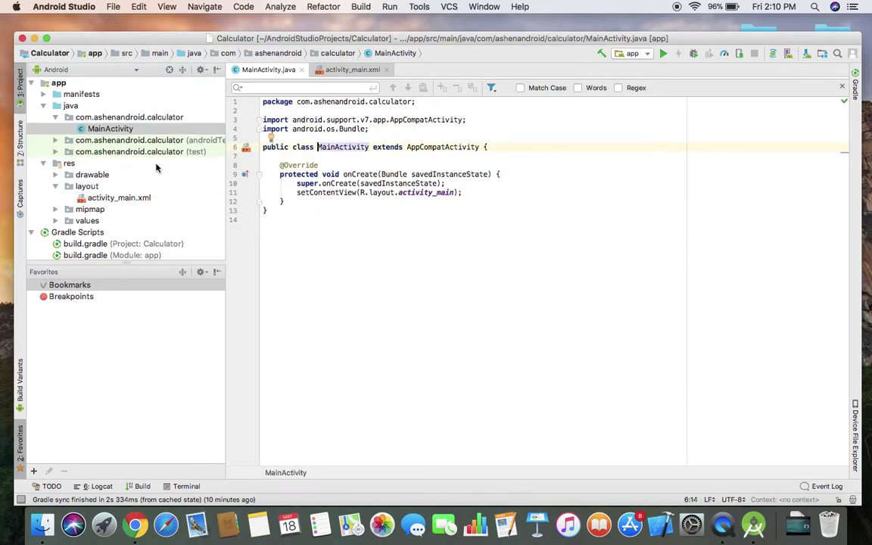
{"action": "double_click", "coordinate": [121, 198]}
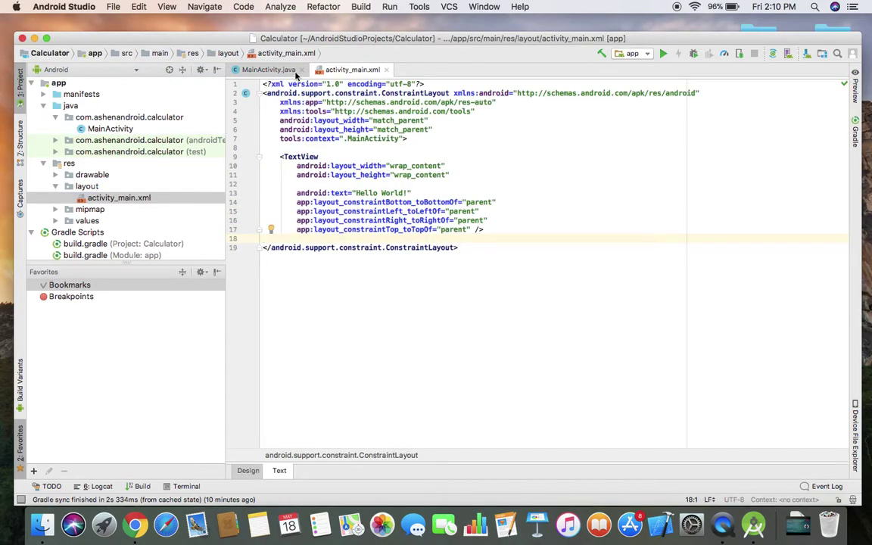
{"action": "left_click", "coordinate": [287, 69]}
{"action": "left_click", "coordinate": [355, 70]}
{"action": "left_click", "coordinate": [247, 471]}
{"action": "left_click", "coordinate": [461, 296]}
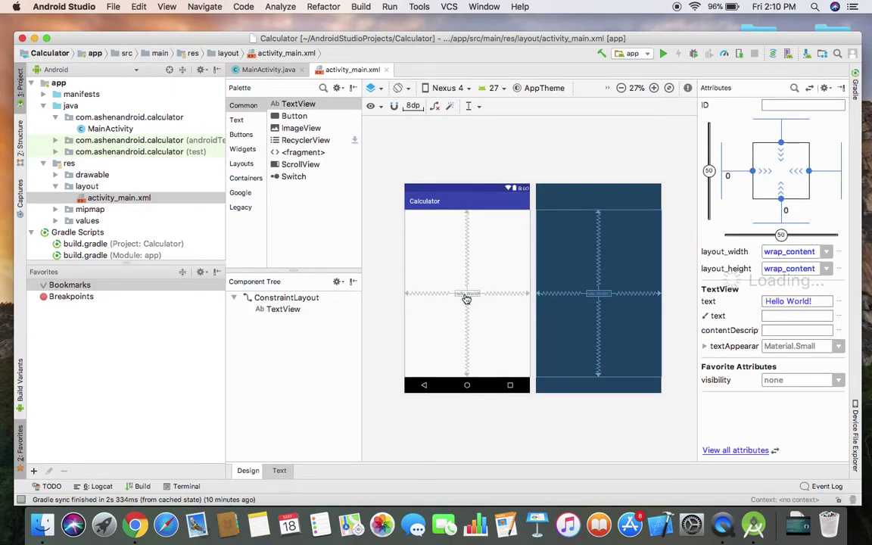
Delete the Hello World text view, browse Palette Containers, and return to the XML source.
{"action": "key", "text": "BackSpace"}
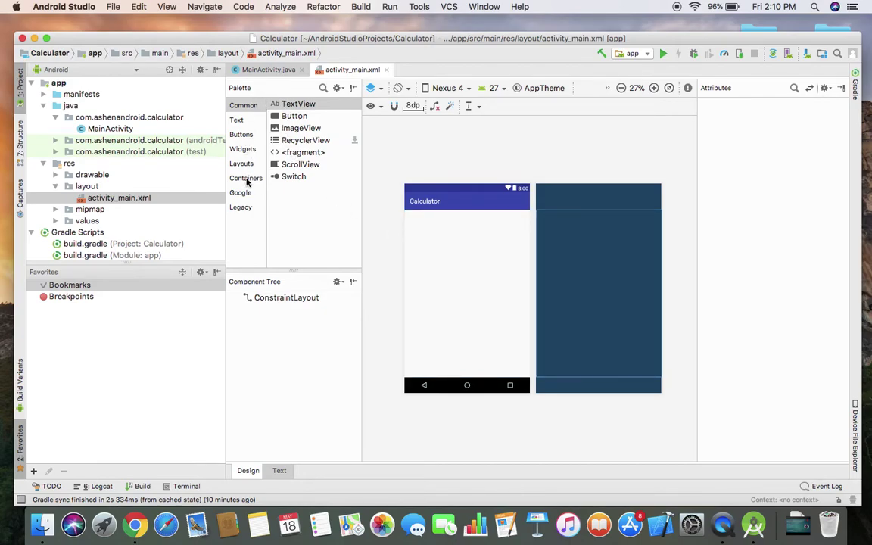
{"action": "left_click", "coordinate": [247, 178]}
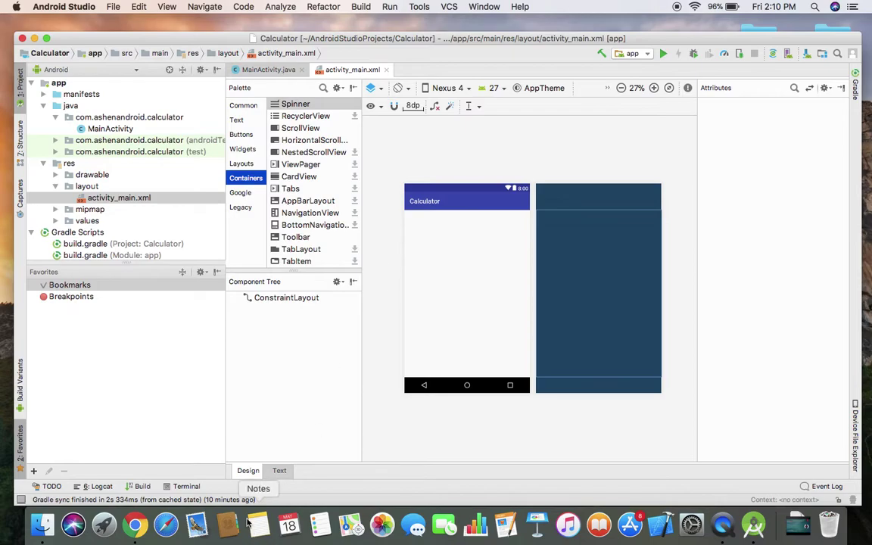
{"action": "left_click", "coordinate": [279, 471]}
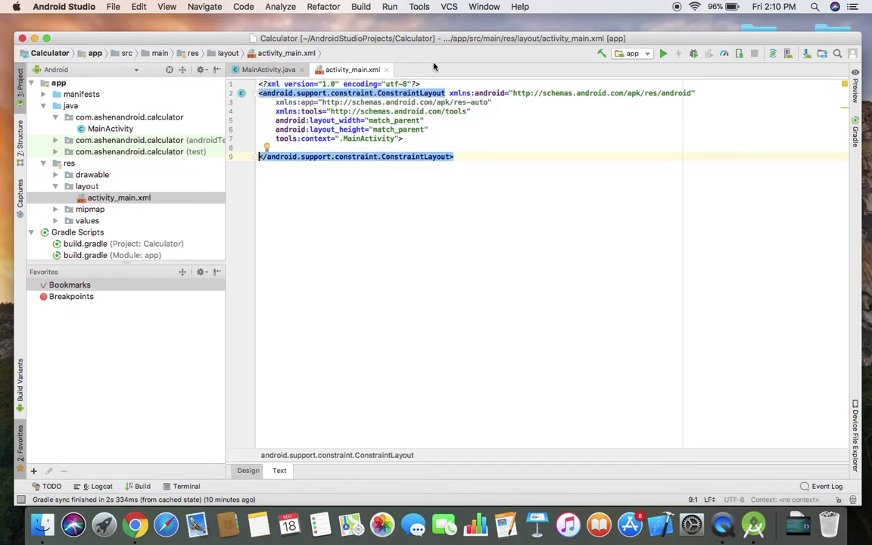
Replace ConstraintLayout with LinearLayout and add android:orientation="vertical".
{"action": "left_click_drag", "start_coordinate": [446, 95], "coordinate": [260, 92]}
{"action": "key", "text": "BackSpace"}
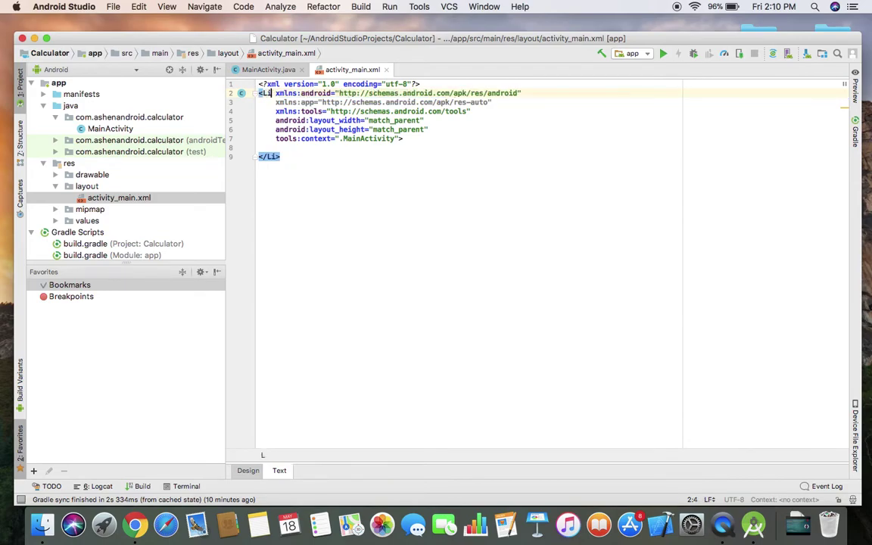
{"action": "type", "text": "Lin"}
{"action": "key", "text": "Return"}
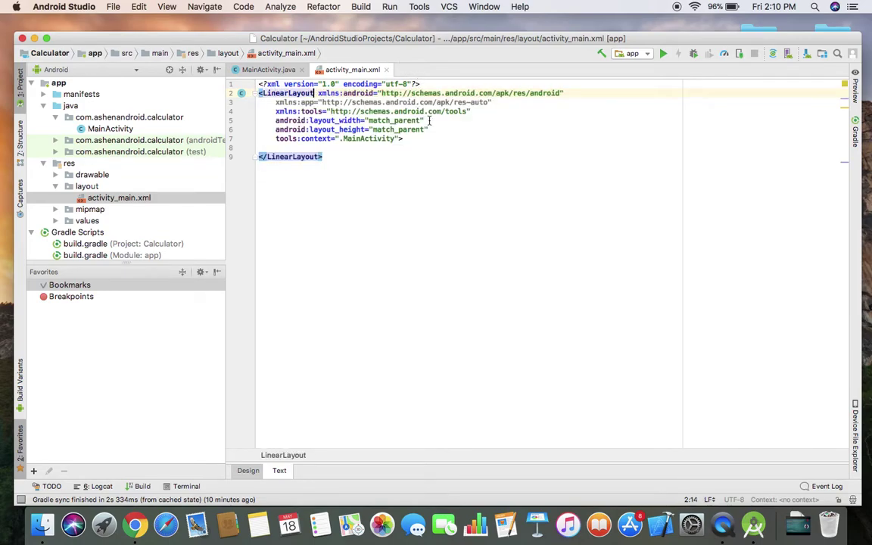
{"action": "left_click", "coordinate": [429, 121]}
{"action": "key", "text": "Return"}
{"action": "type", "text": "or"}
{"action": "key", "text": "Return"}
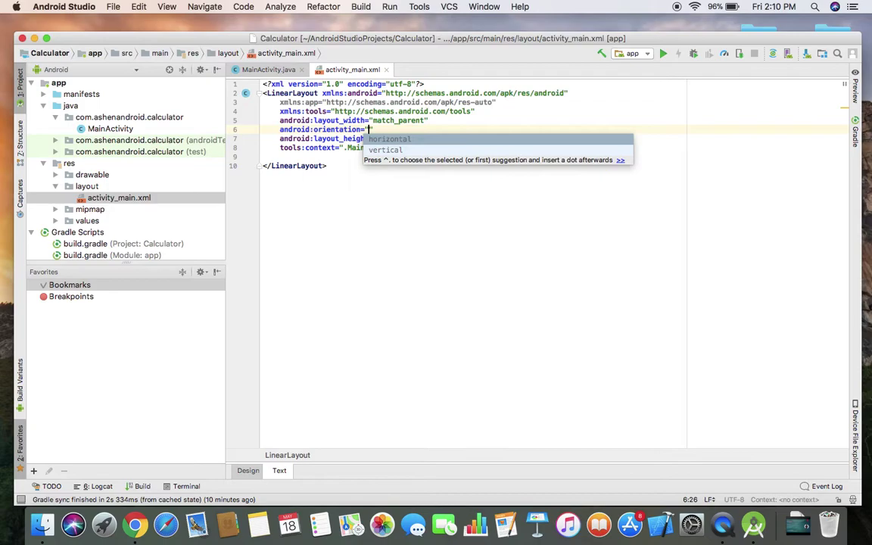
{"action": "key", "text": "Down"}
{"action": "key", "text": "Return"}
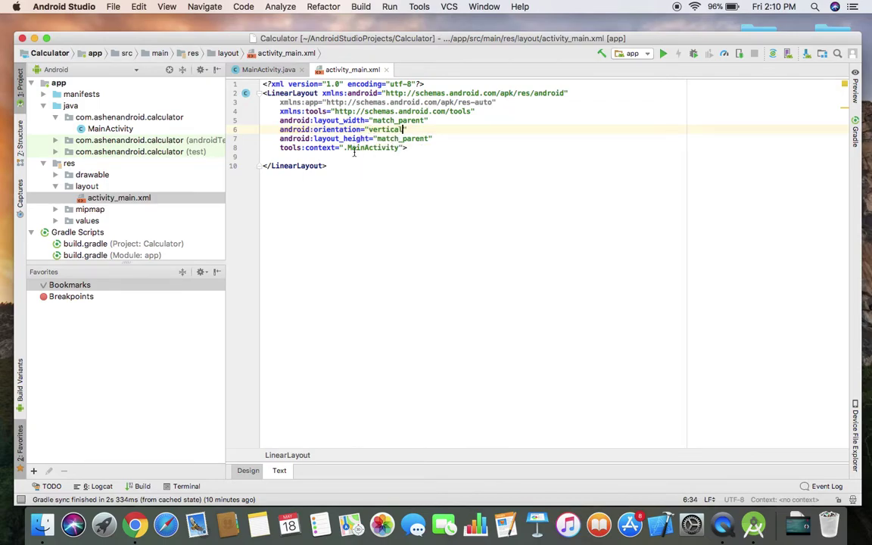
{"action": "left_click", "coordinate": [346, 158]}
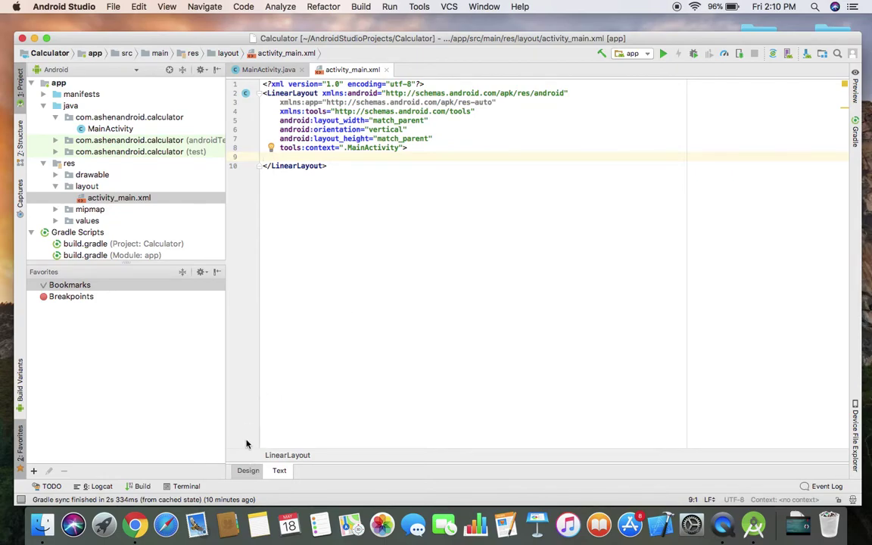
Check the Design view, then show the live preview beside the XML source.
{"action": "left_click", "coordinate": [248, 471]}
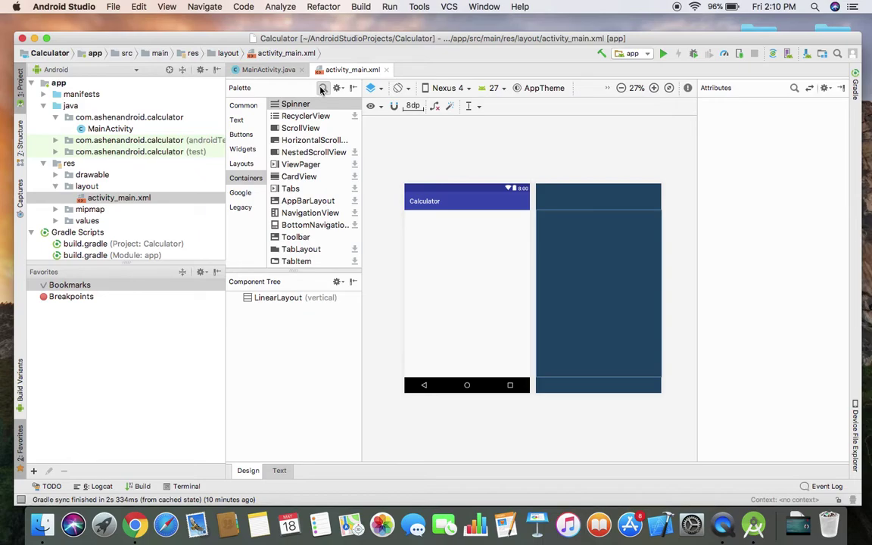
{"action": "left_click", "coordinate": [321, 89]}
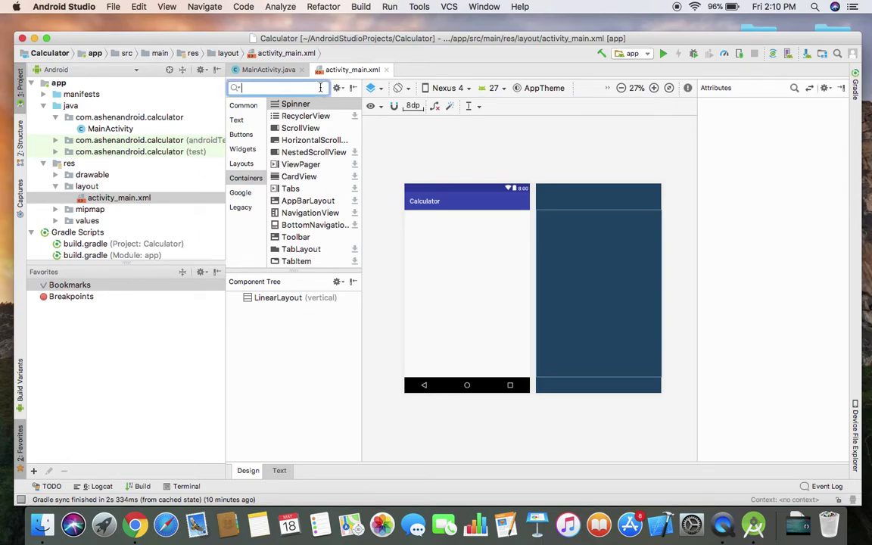
{"action": "left_click", "coordinate": [279, 471]}
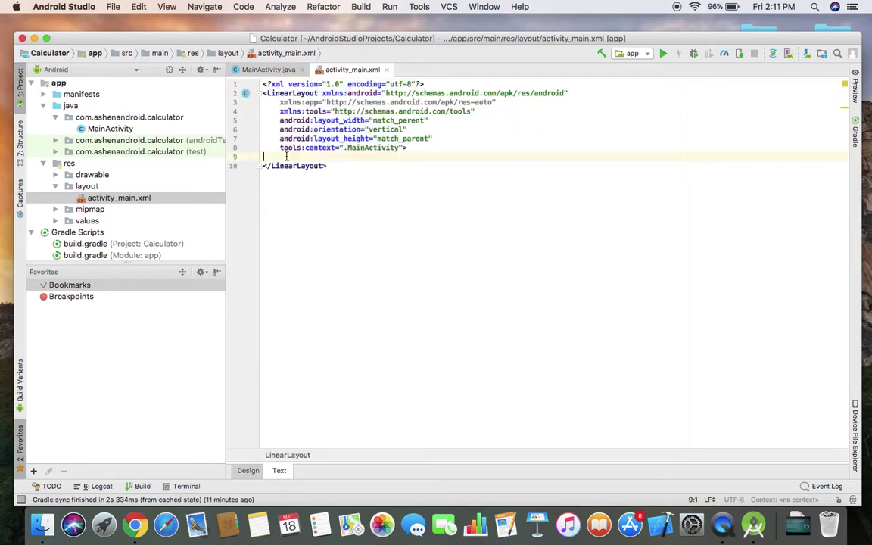
{"action": "left_click", "coordinate": [856, 87]}
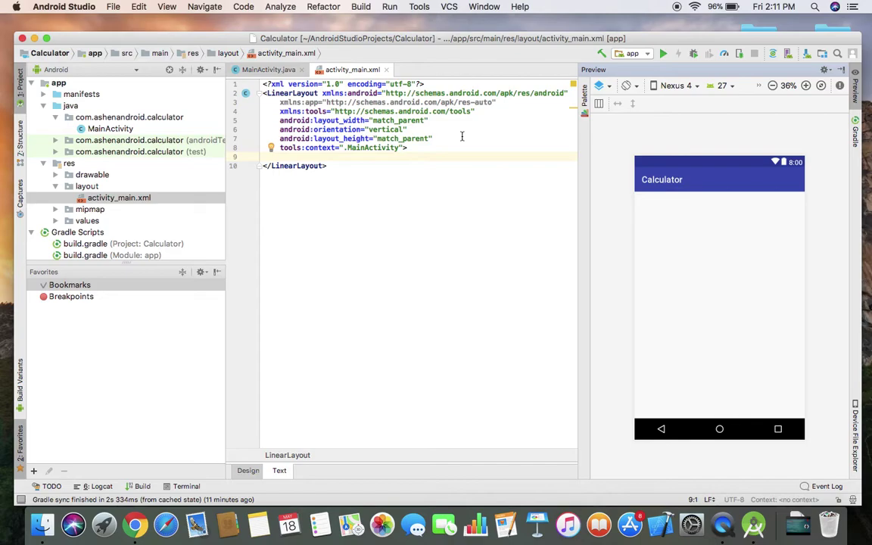
Add an EditText on line 9 with match_parent width and wrap_content height.
{"action": "left_click", "coordinate": [415, 147]}
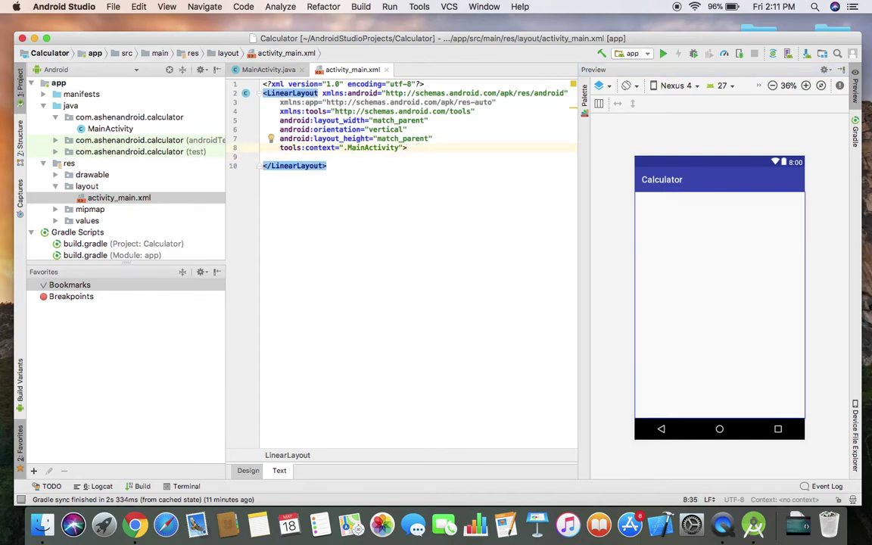
{"action": "left_click", "coordinate": [415, 158]}
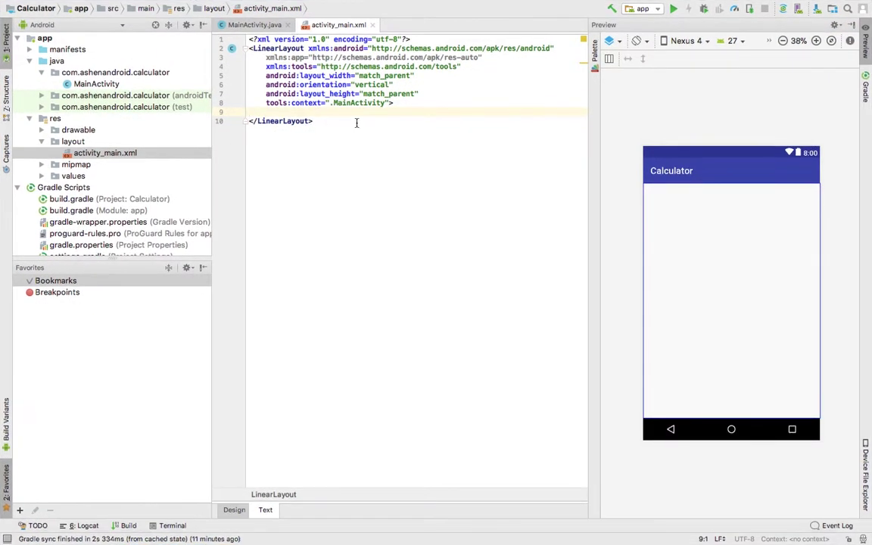
{"action": "left_click", "coordinate": [357, 123]}
{"action": "left_click", "coordinate": [434, 108]}
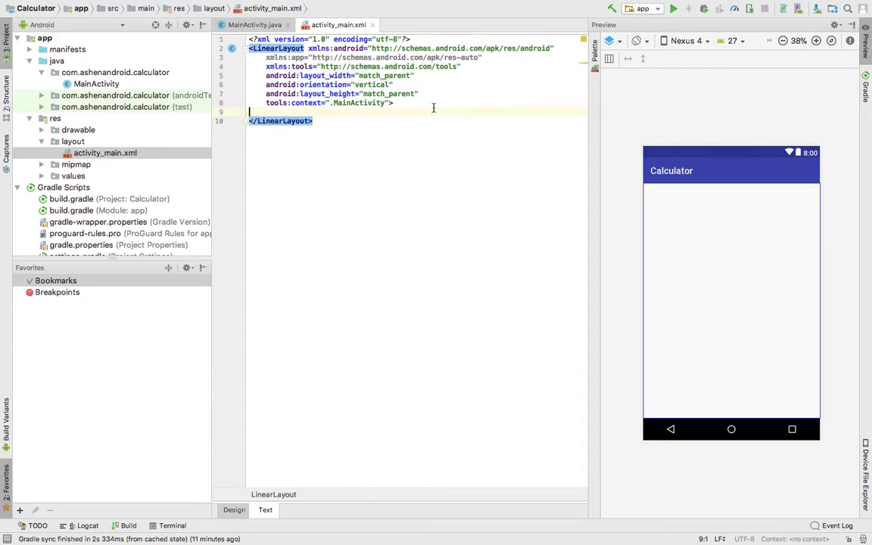
{"action": "type", "text": "<Ed"}
{"action": "key", "text": "Return"}
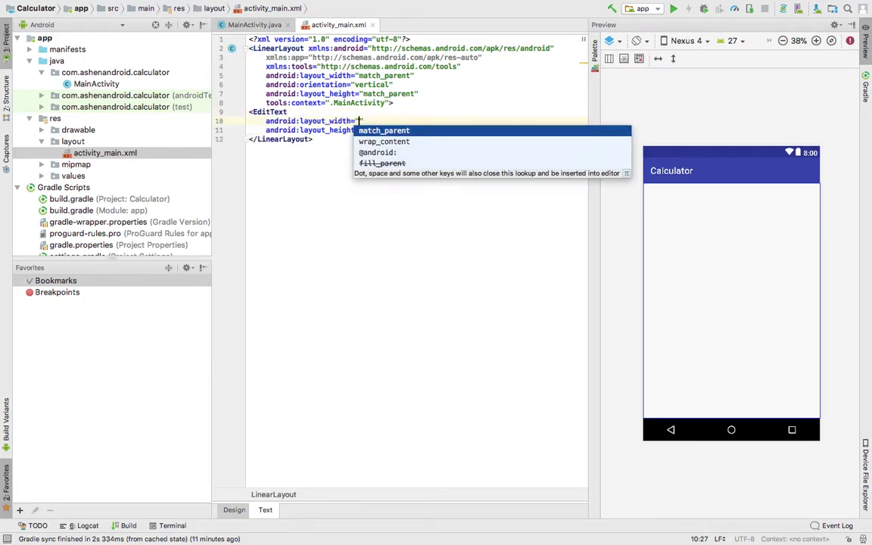
{"action": "key", "text": "Down"}
{"action": "key", "text": "Up"}
{"action": "key", "text": "Return"}
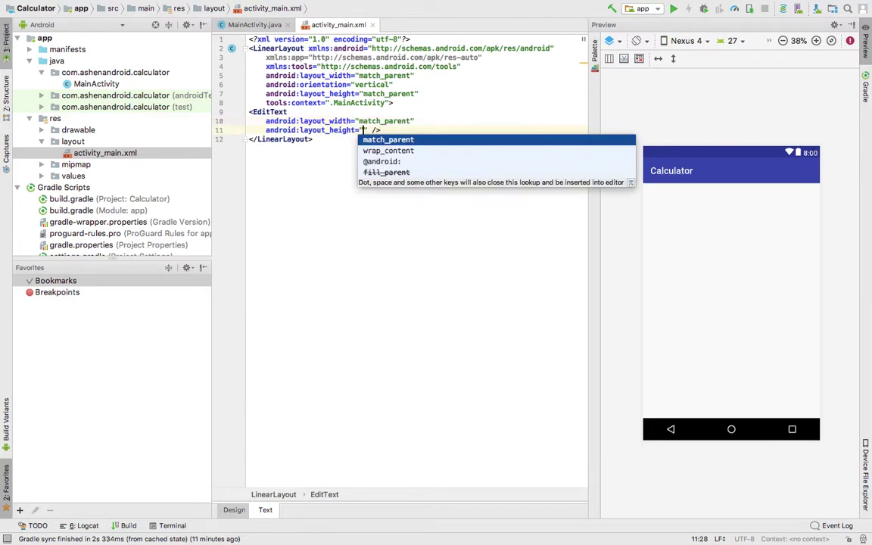
{"action": "key", "text": "Down"}
{"action": "key", "text": "Return"}
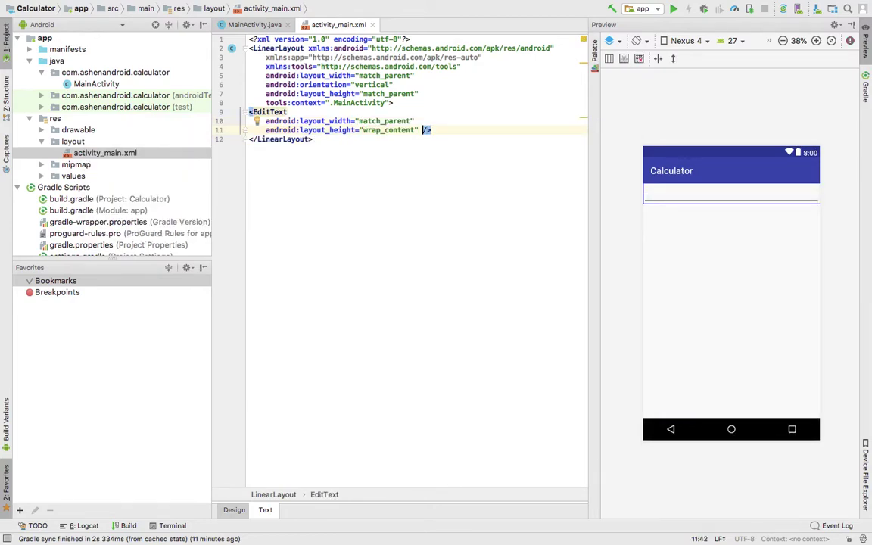
{"action": "key", "text": "Return"}
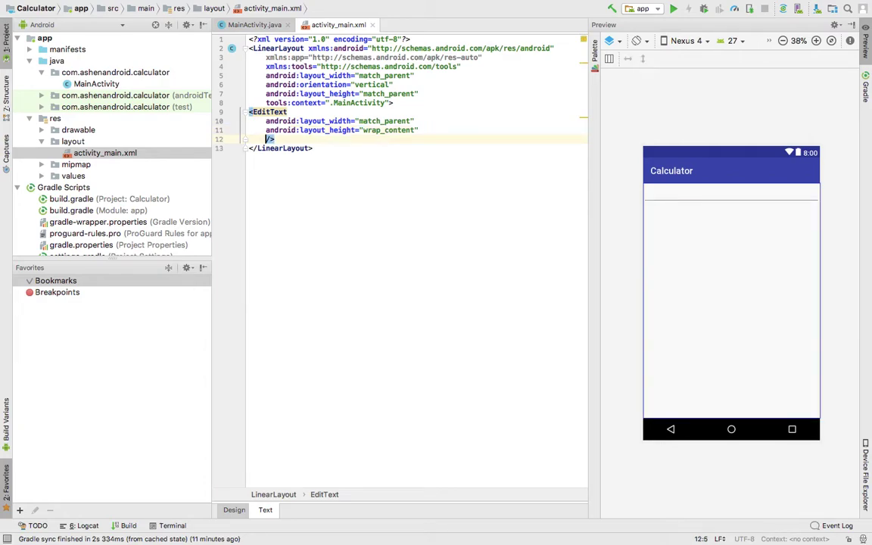
{"action": "type", "text": "hin"}
Set the EditText hint to "Enter first number here" and view its string-extraction fixes.
{"action": "key", "text": "Return"}
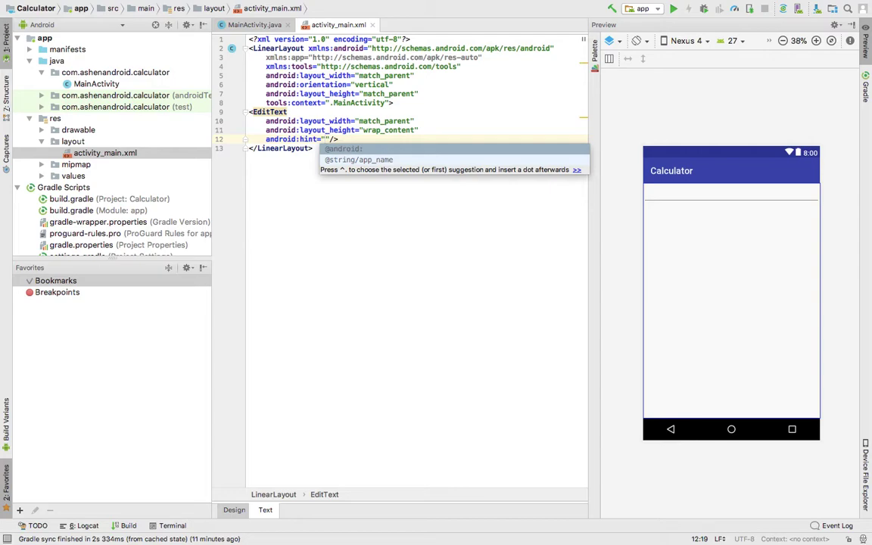
{"action": "type", "text": "Enter f"}
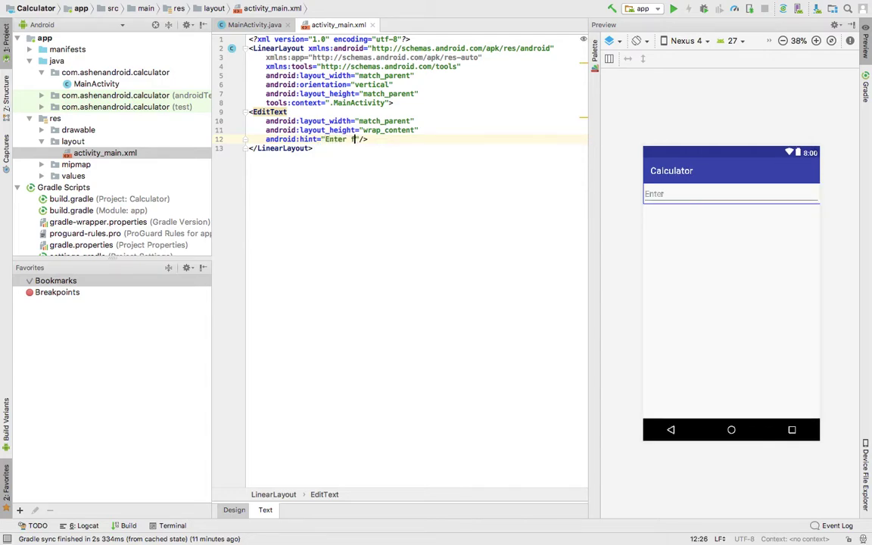
{"action": "type", "text": "kin"}
{"action": "key", "text": "BackSpace"}
{"action": "key", "text": "BackSpace"}
{"action": "key", "text": "BackSpace"}
{"action": "type", "text": "irs"}
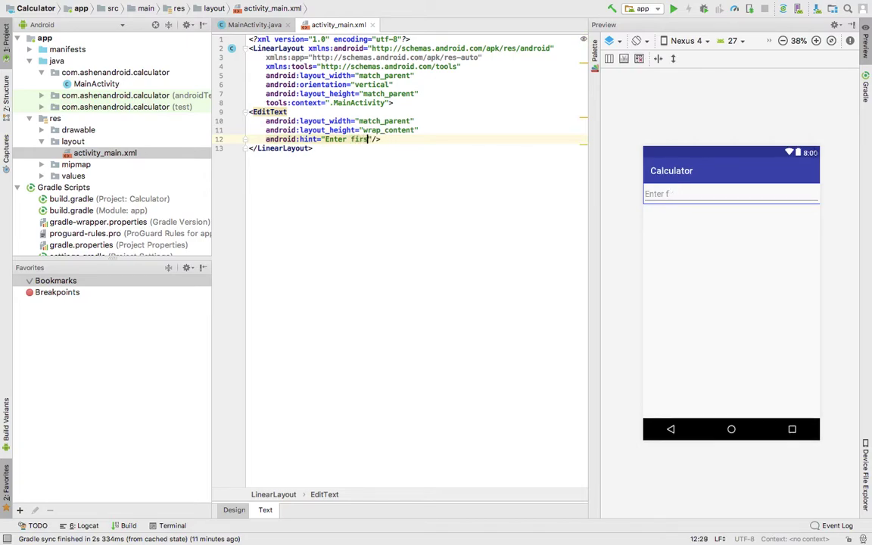
{"action": "type", "text": "t number "}
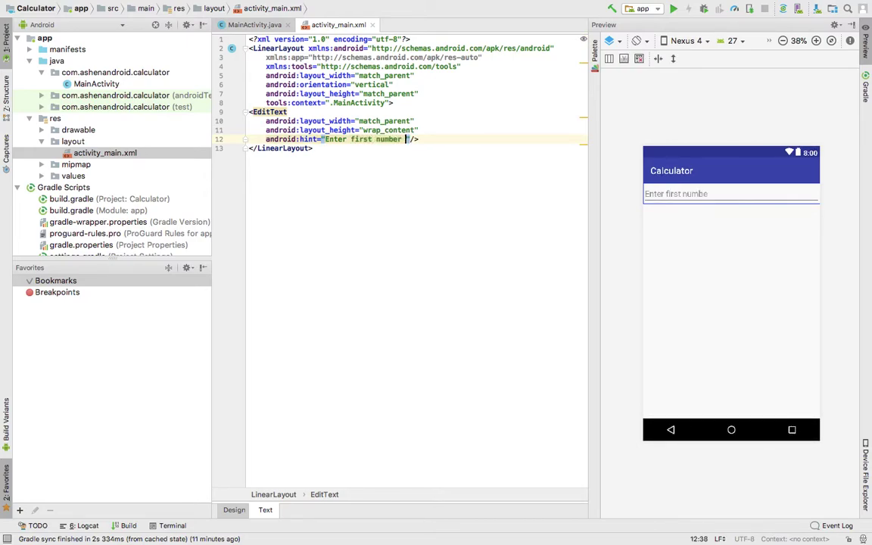
{"action": "type", "text": "here"}
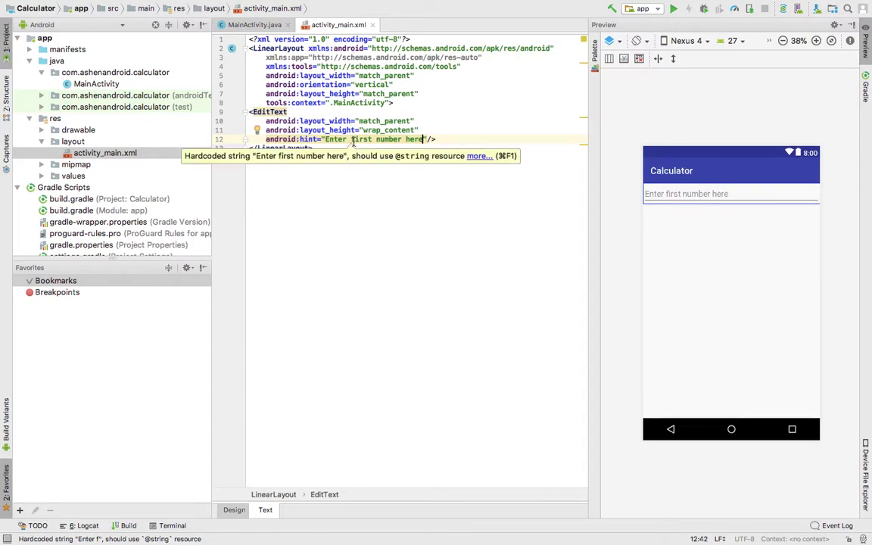
{"action": "left_click", "coordinate": [353, 139]}
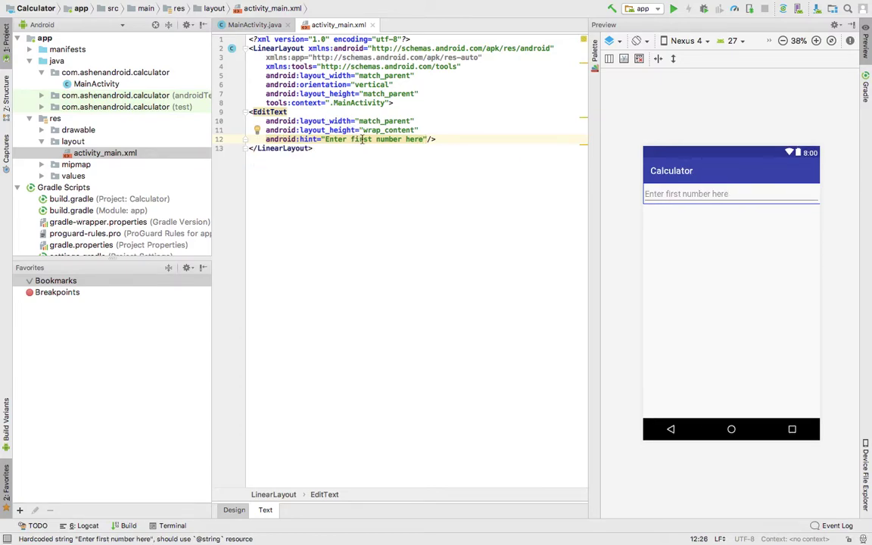
{"action": "mouse_move", "coordinate": [374, 139]}
{"action": "left_click", "coordinate": [257, 130]}
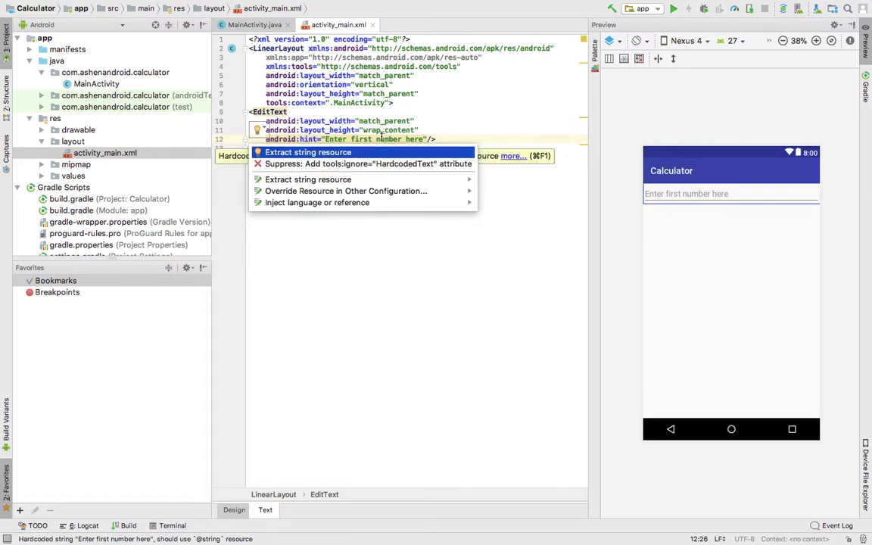
View strings.xml's app_name entry from res > values, then return to activity_main.xml.
{"action": "left_click", "coordinate": [381, 140]}
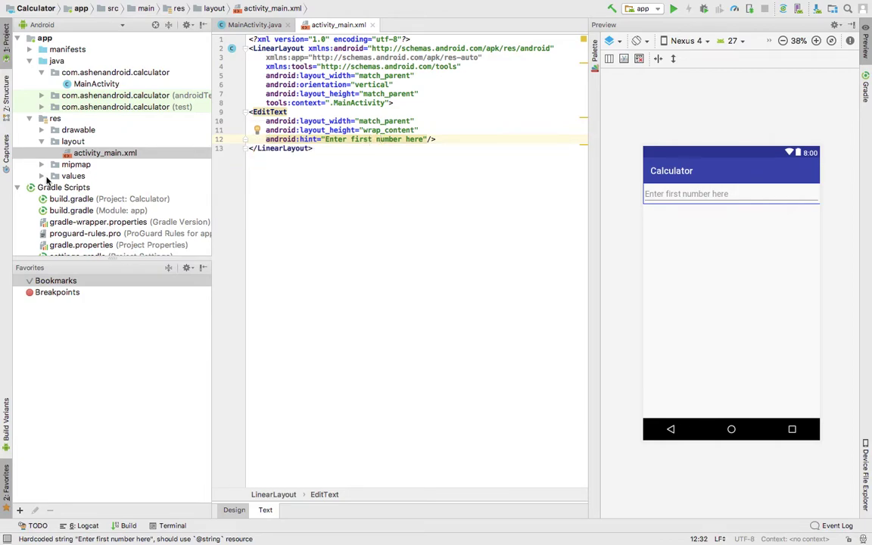
{"action": "left_click", "coordinate": [41, 175]}
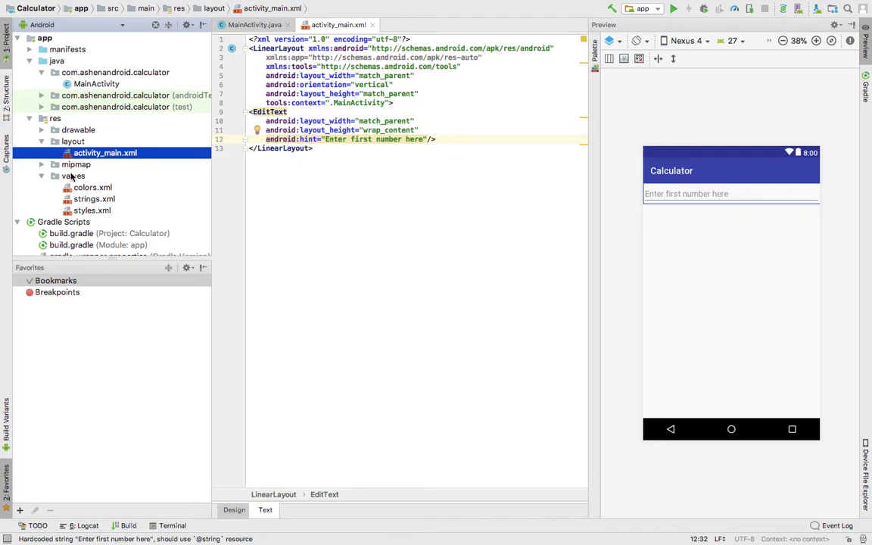
{"action": "double_click", "coordinate": [91, 201]}
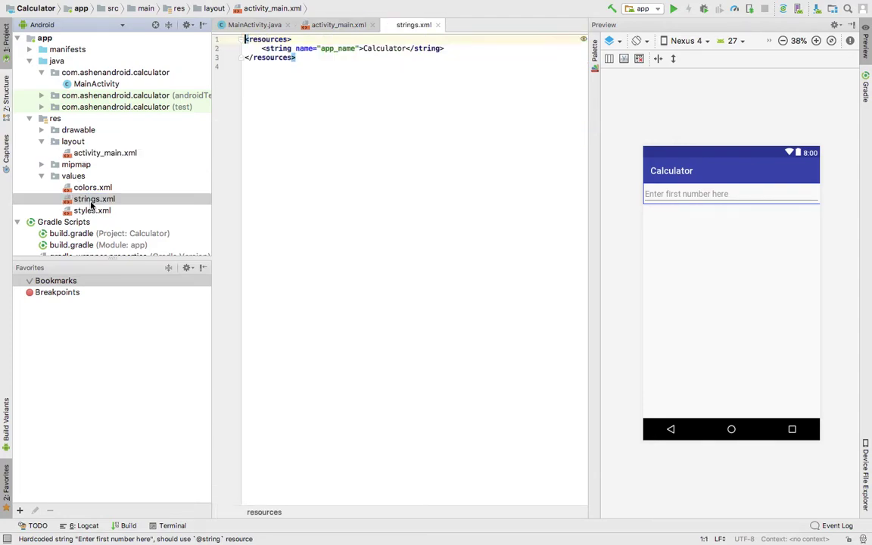
{"action": "left_click", "coordinate": [462, 56]}
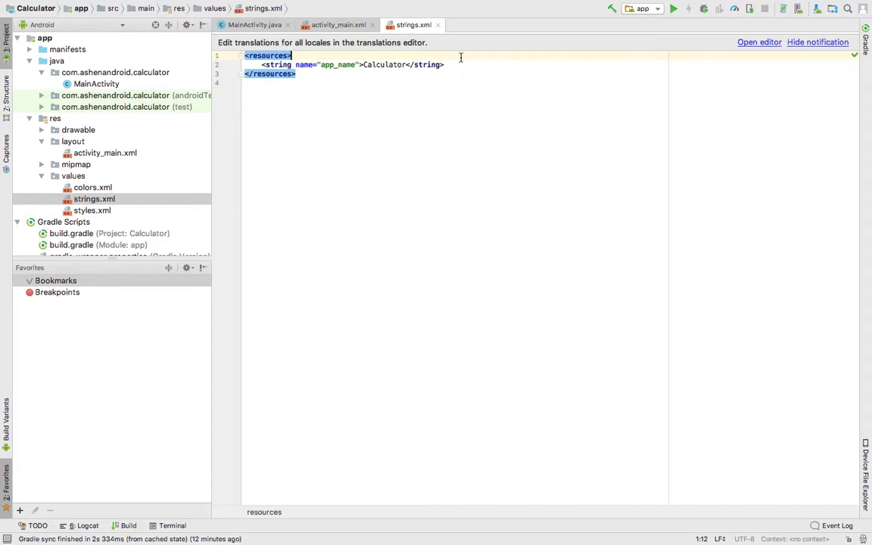
{"action": "left_click", "coordinate": [339, 25]}
{"action": "mouse_move", "coordinate": [379, 140]}
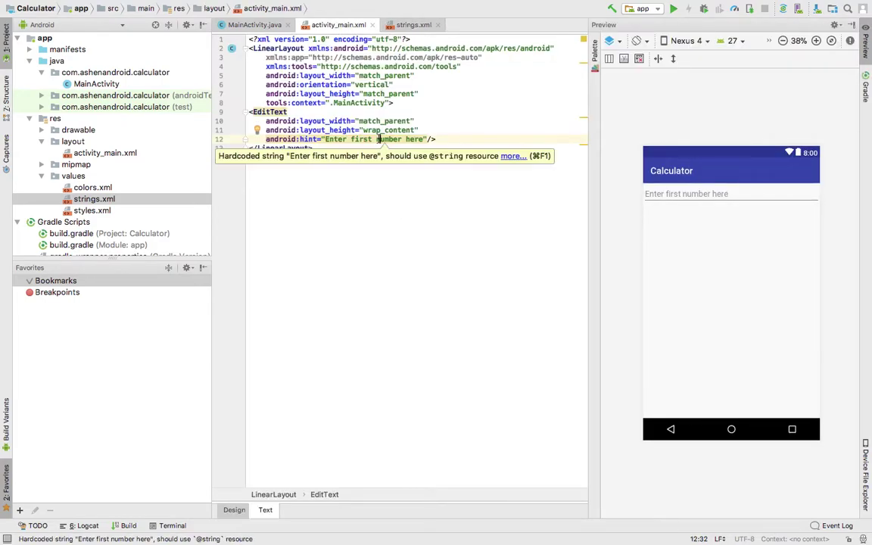
Extract the hint as string resource txt_hint_first_number and start a Button below the EditText.
{"action": "left_click", "coordinate": [377, 140]}
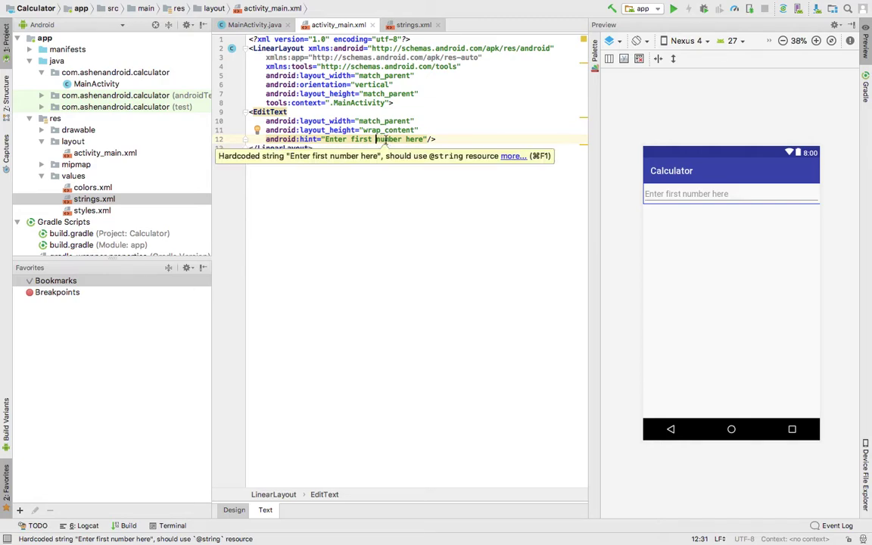
{"action": "key", "text": "alt+Return"}
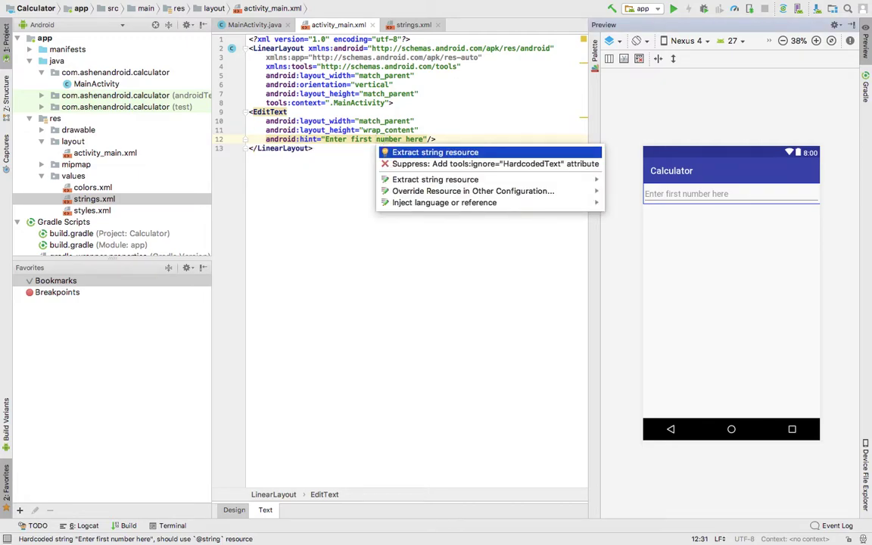
{"action": "key", "text": "Return"}
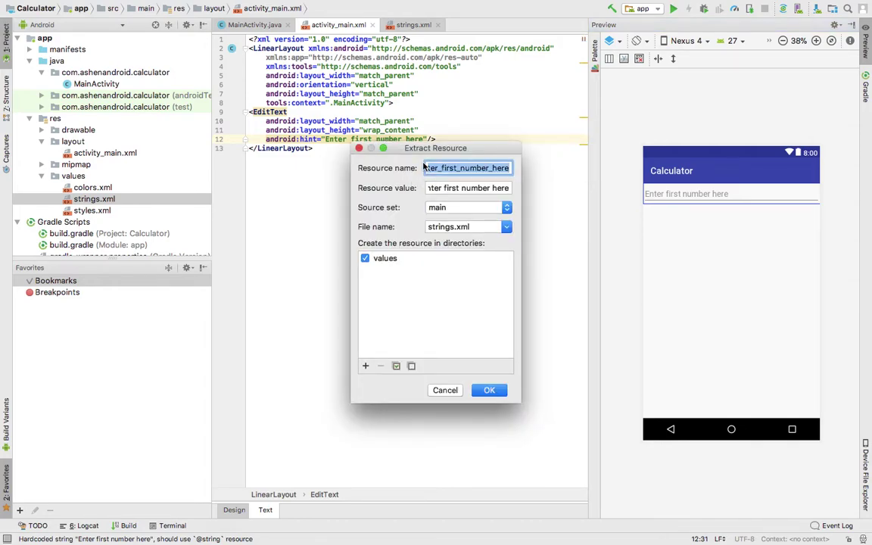
{"action": "key", "text": "BackSpace"}
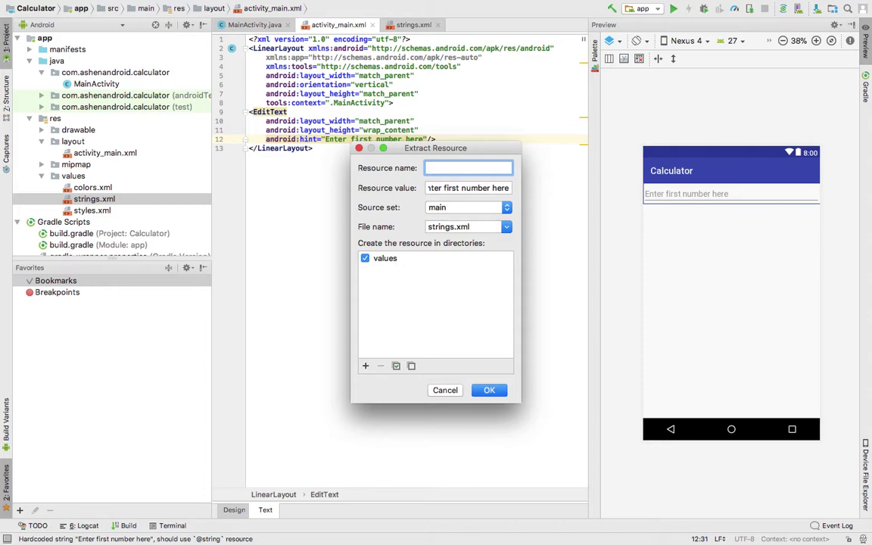
{"action": "type", "text": "txt"}
{"action": "type", "text": "_hint_"}
{"action": "type", "text": "first_n"}
{"action": "type", "text": "umber"}
{"action": "key", "text": "Return"}
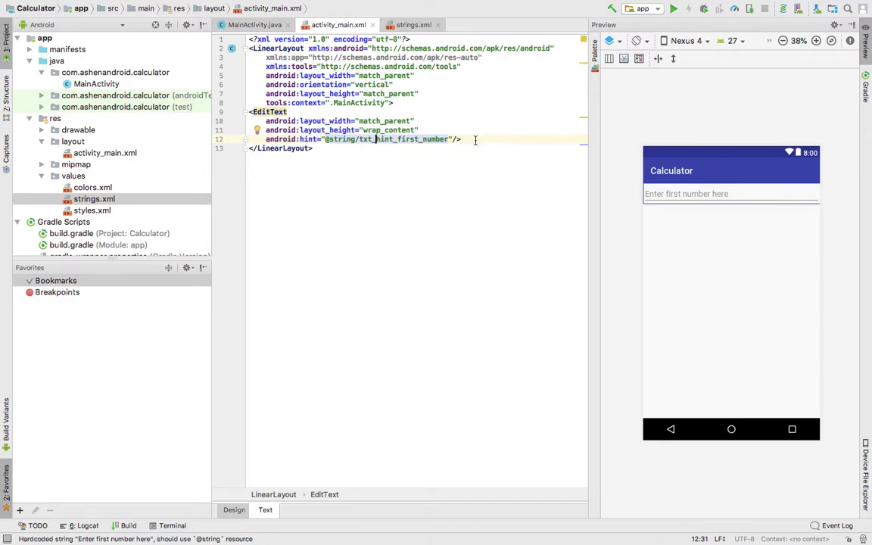
{"action": "key", "text": "Return"}
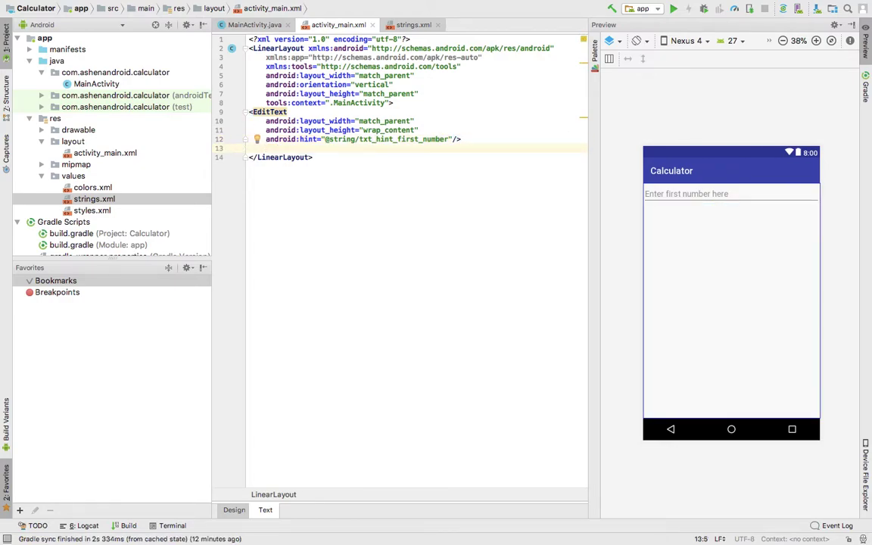
{"action": "type", "text": "<"}
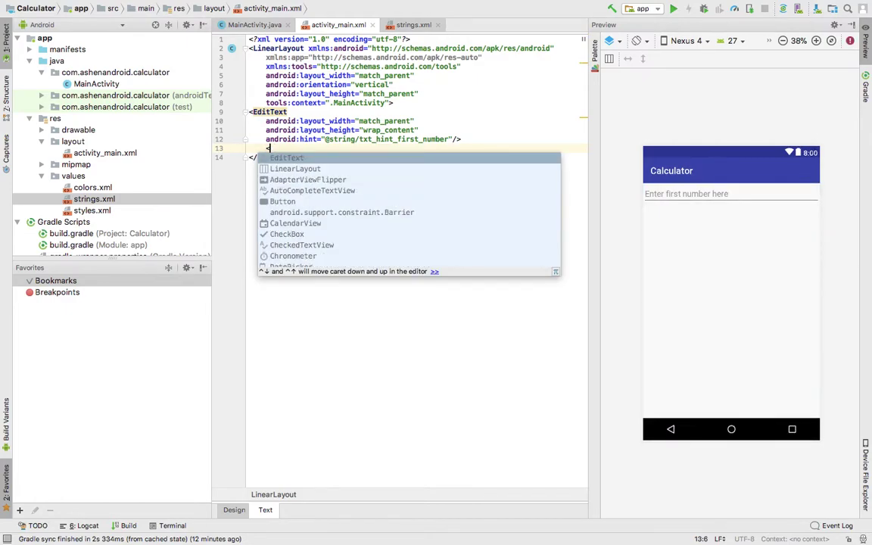
{"action": "type", "text": "Bu"}
{"action": "key", "text": "Return"}
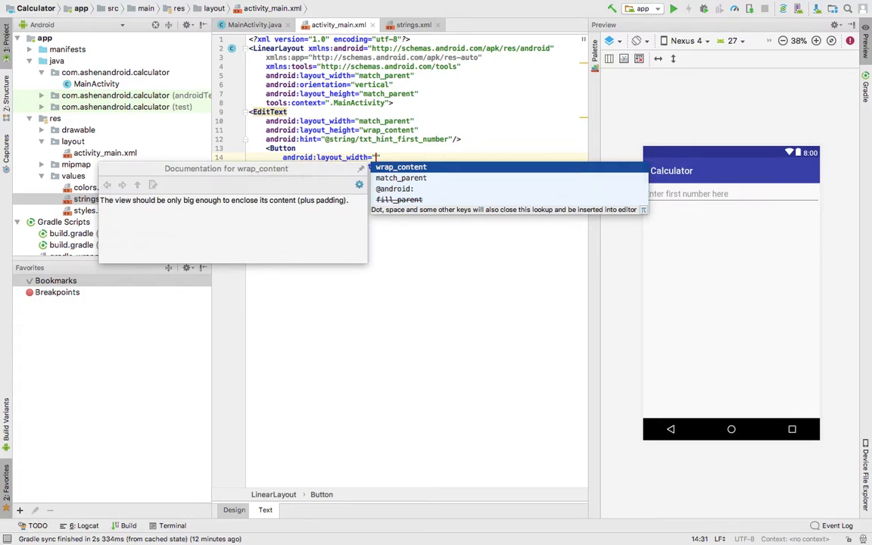
Give the Button match_parent width, wrap_content height and a "+" label.
{"action": "key", "text": "Down"}
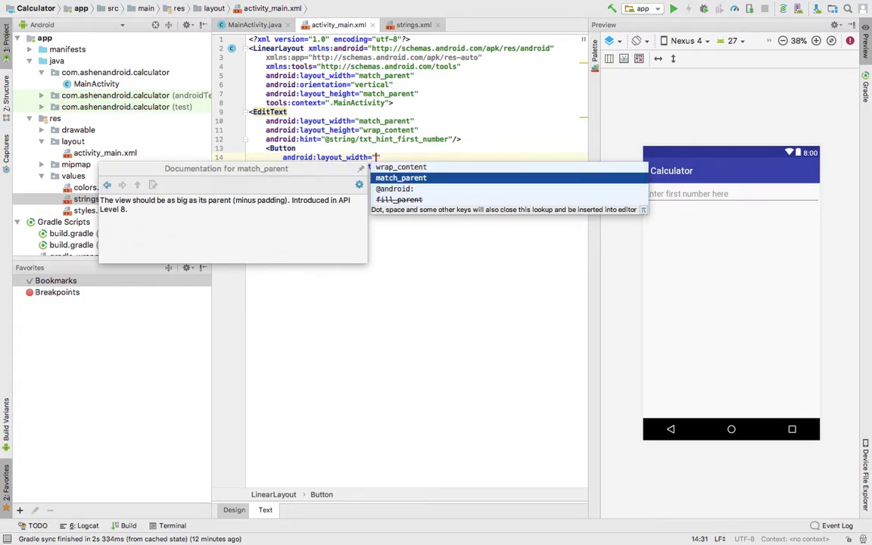
{"action": "key", "text": "Return"}
{"action": "key", "text": "Return"}
{"action": "type", "text": "lh"}
{"action": "key", "text": "Return"}
{"action": "key", "text": "Return"}
{"action": "key", "text": "Return"}
{"action": "type", "text": "/>"}
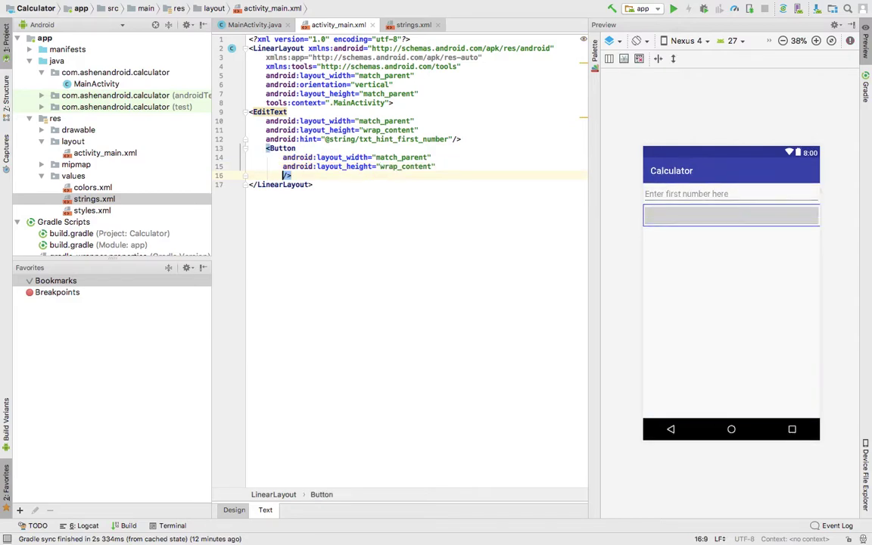
{"action": "type", "text": "android:text"}
{"action": "key", "text": "Return"}
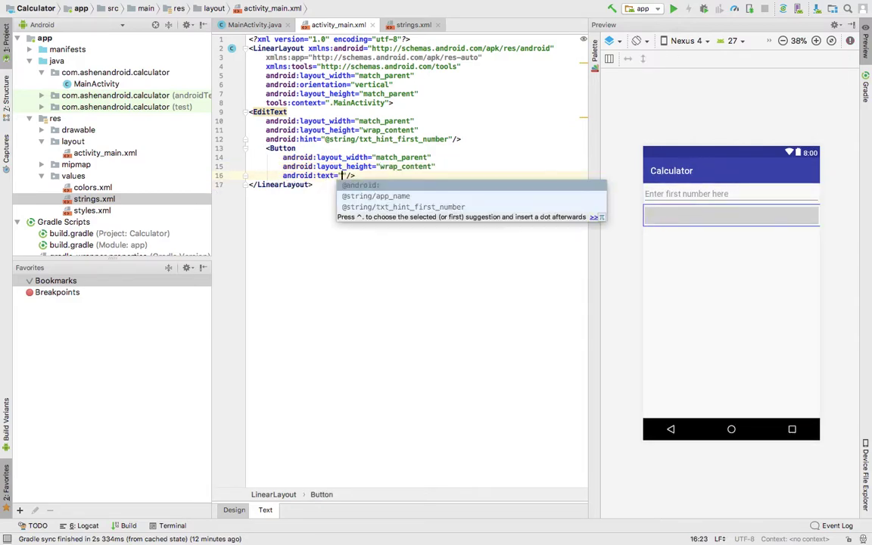
{"action": "type", "text": "+"}
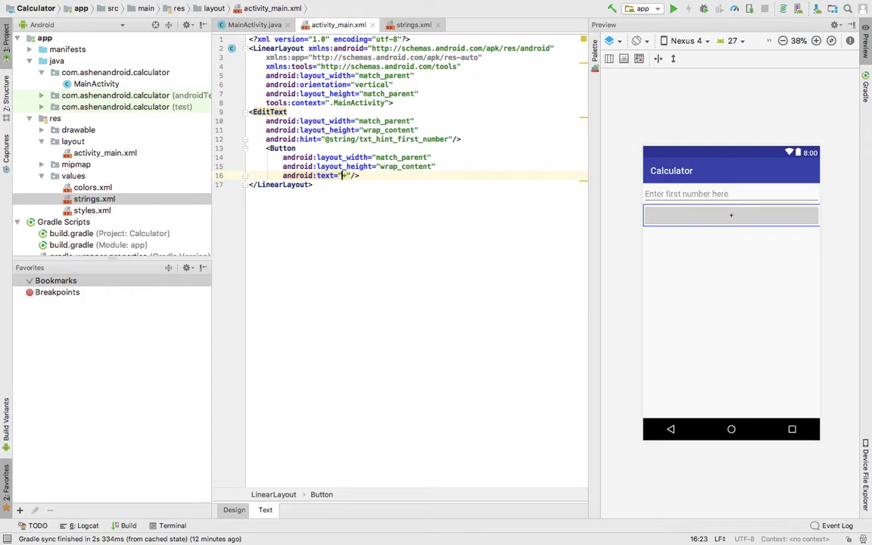
Extract the "+" label into the string resource btn1Text.
{"action": "key", "text": "alt+Return"}
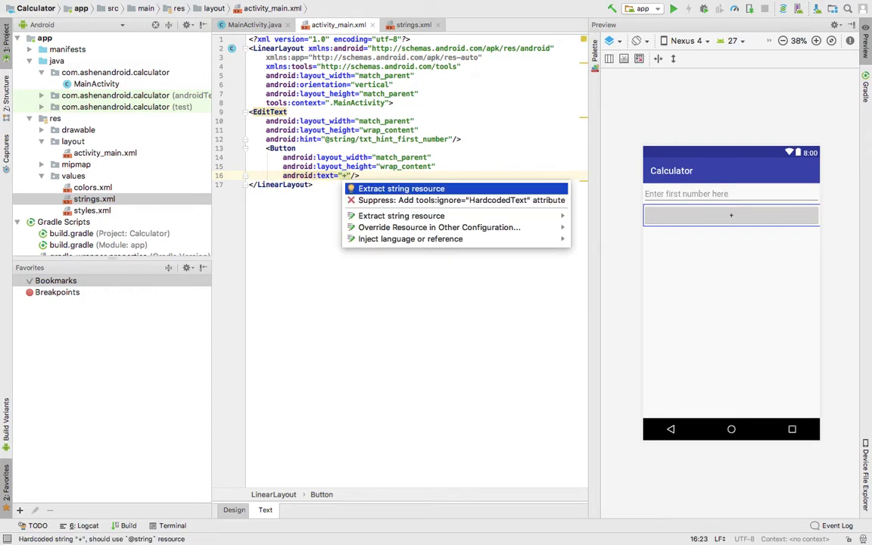
{"action": "key", "text": "Return"}
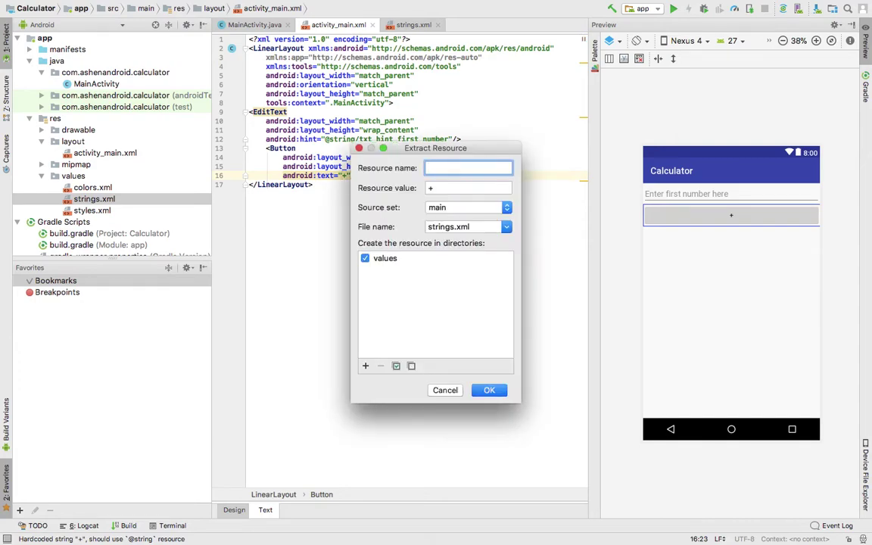
{"action": "type", "text": "tx"}
{"action": "key", "text": "BackSpace"}
{"action": "key", "text": "BackSpace"}
{"action": "type", "text": "b"}
{"action": "left_click", "coordinate": [487, 392]}
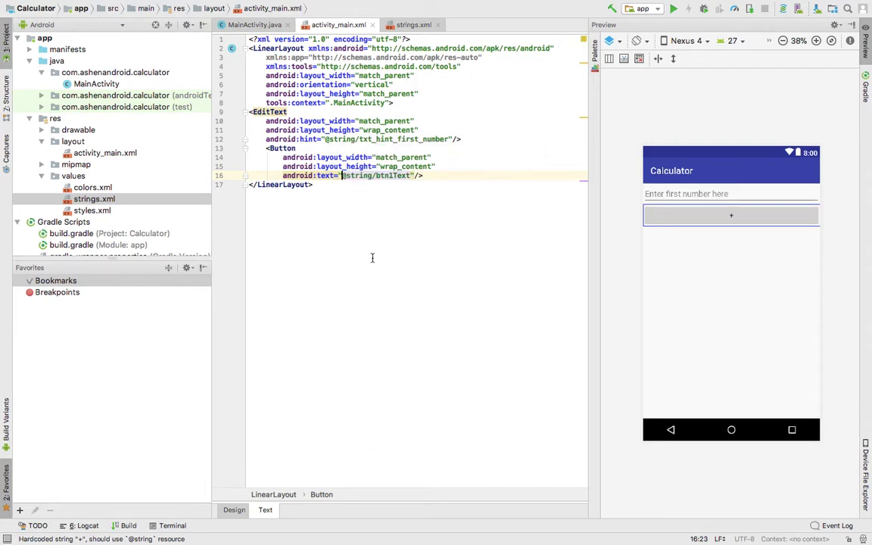
Copy the Button element and paste it three times, making four "+" buttons.
{"action": "left_click_drag", "start_coordinate": [426, 175], "coordinate": [219, 151]}
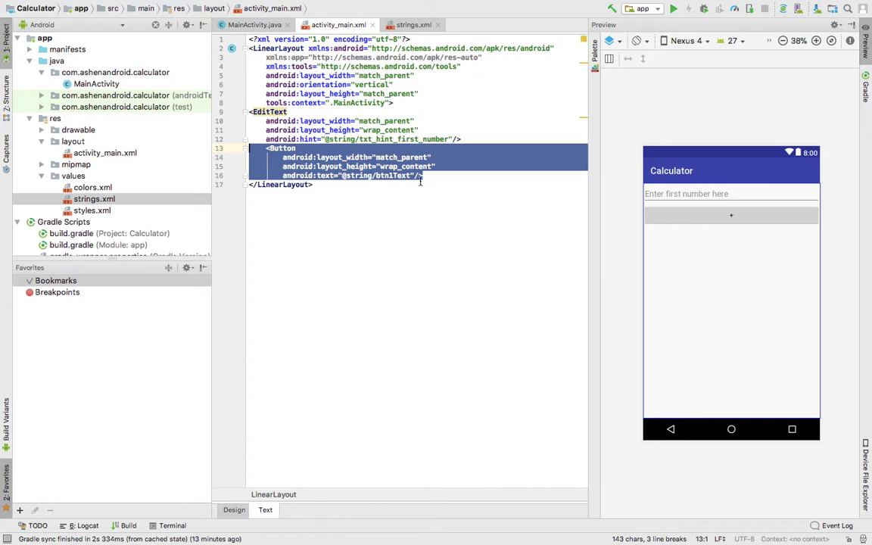
{"action": "key", "text": "ctrl+c"}
{"action": "key", "text": "Right"}
{"action": "key", "text": "Return"}
{"action": "key", "text": "ctrl+v"}
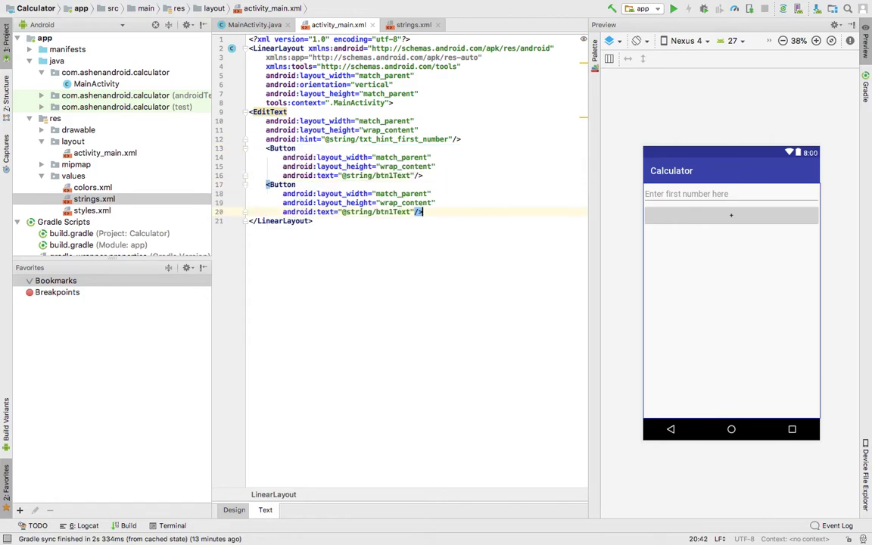
{"action": "key", "text": "Return"}
{"action": "key", "text": "ctrl+v"}
{"action": "key", "text": "Return"}
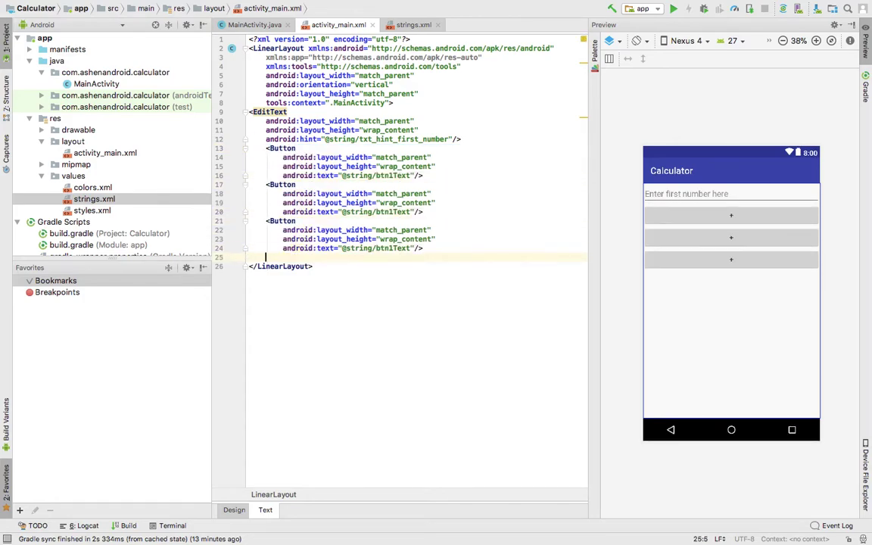
{"action": "key", "text": "ctrl+v"}
{"action": "left_click", "coordinate": [409, 212]}
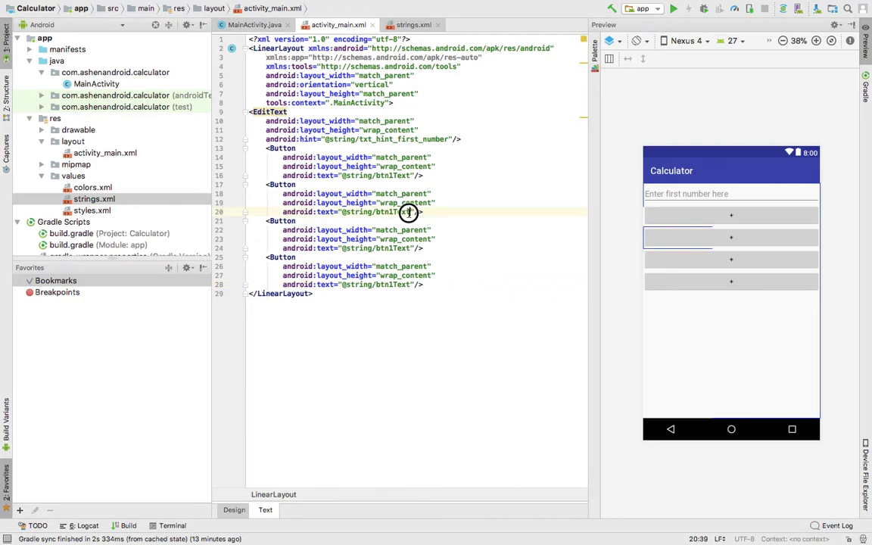
Label the second button "-" and extract it as string resource btn2Text.
{"action": "left_click_drag", "start_coordinate": [409, 213], "coordinate": [342, 212]}
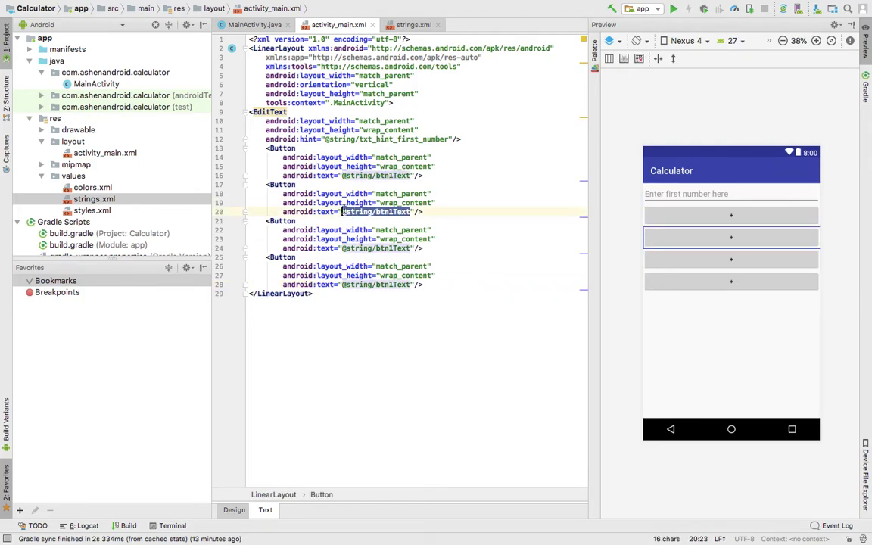
{"action": "type", "text": "-"}
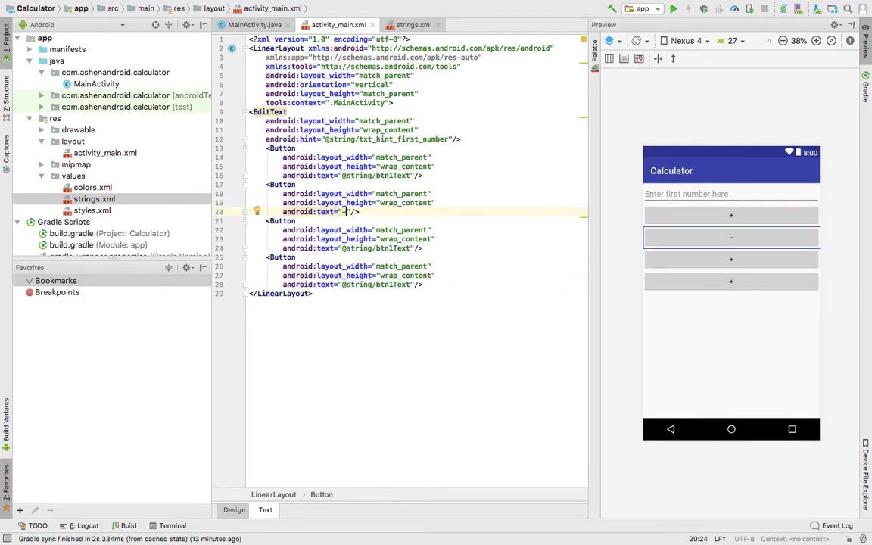
{"action": "key", "text": "Return"}
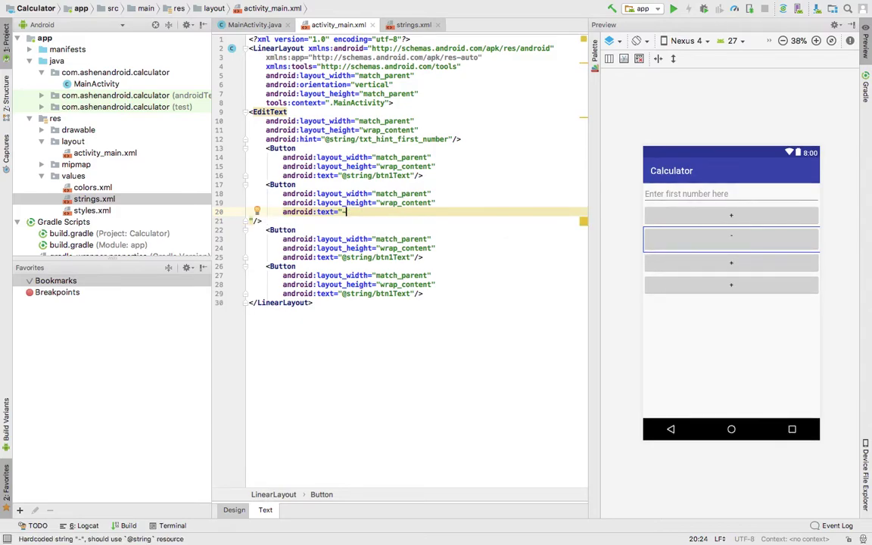
{"action": "key", "text": "ctrl+z"}
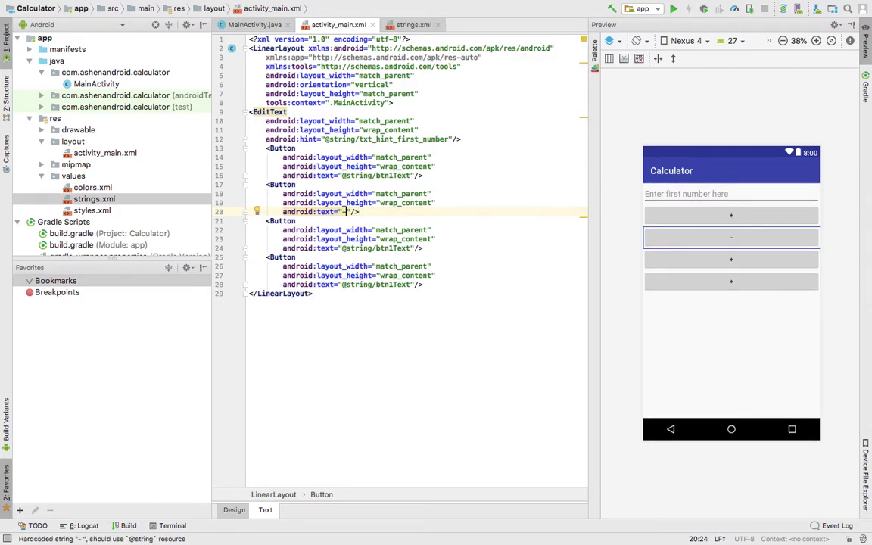
{"action": "key", "text": "alt+Return"}
{"action": "key", "text": "Return"}
{"action": "type", "text": "btn2Text"}
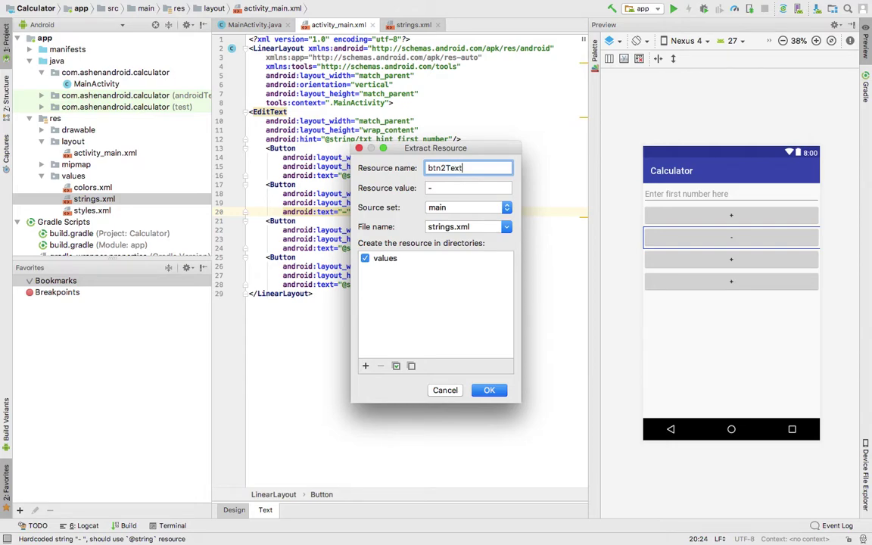
{"action": "key", "text": "Return"}
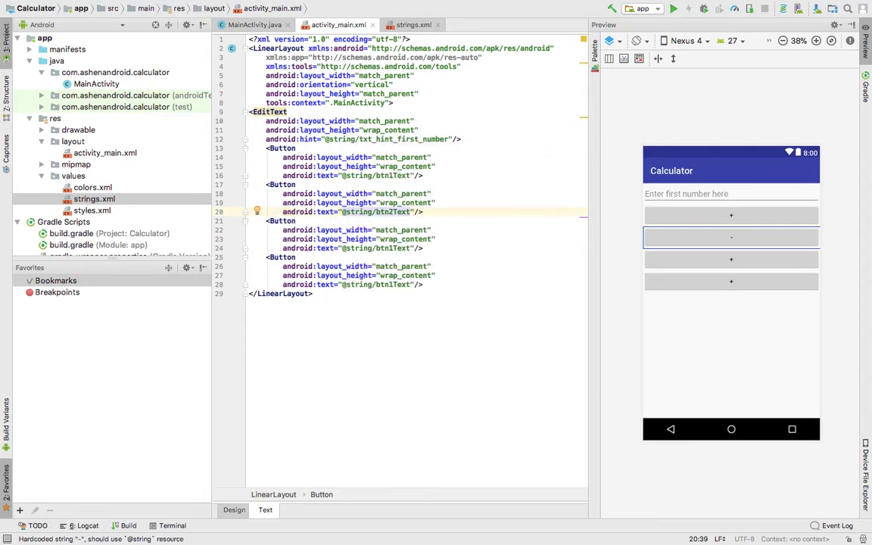
{"action": "left_click_drag", "start_coordinate": [376, 248], "coordinate": [410, 248]}
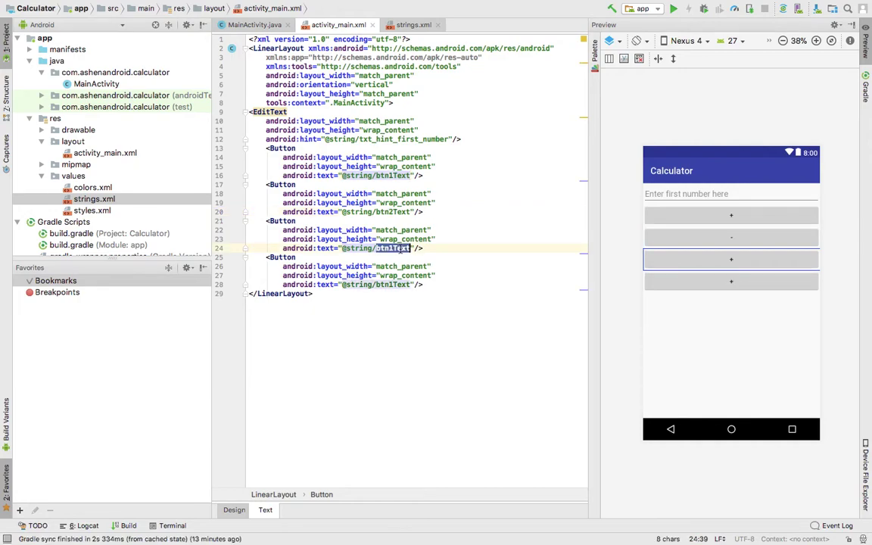
Replace the third button's text with '*' and extract it as string resource btn3Text.
{"action": "key", "text": "BackSpace"}
{"action": "key", "text": "BackSpace"}
{"action": "key", "text": "BackSpace"}
{"action": "key", "text": "BackSpace"}
{"action": "key", "text": "BackSpace"}
{"action": "key", "text": "BackSpace"}
{"action": "key", "text": "BackSpace"}
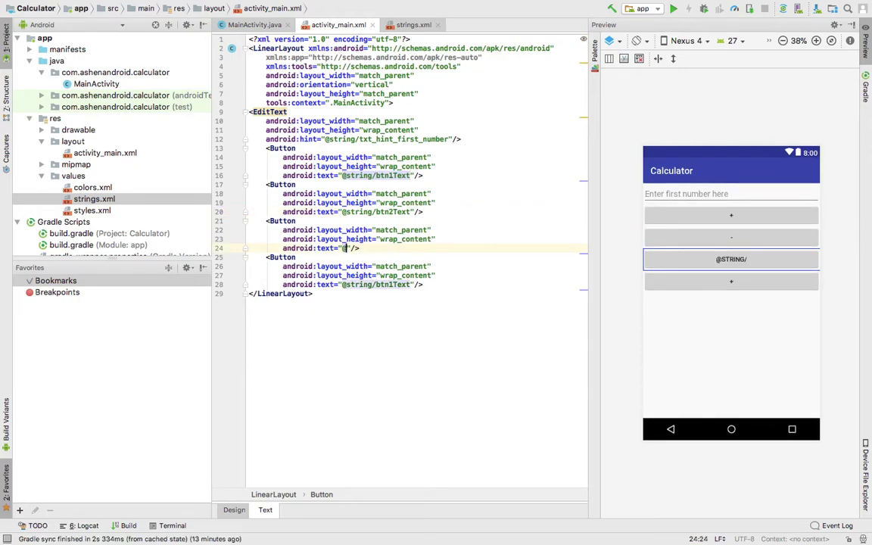
{"action": "key", "text": "BackSpace"}
{"action": "key", "text": "BackSpace"}
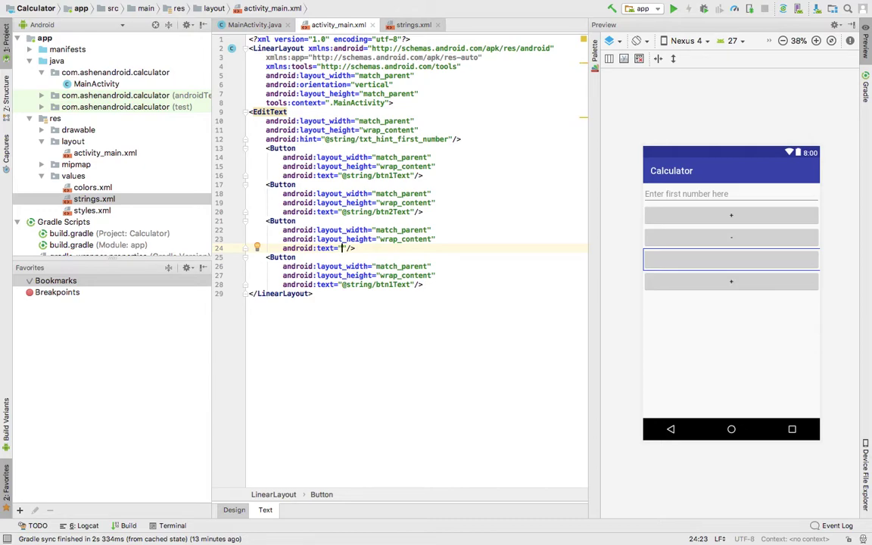
{"action": "type", "text": "*"}
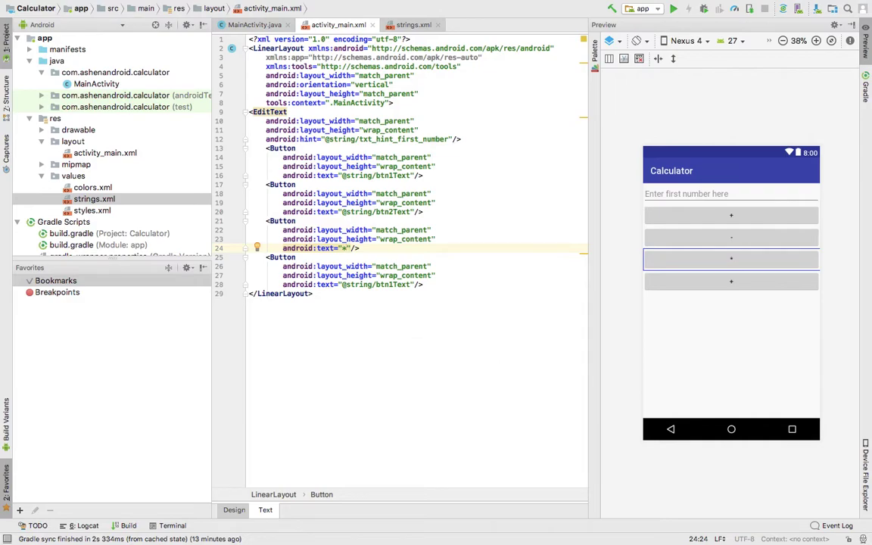
{"action": "key", "text": "alt+Return"}
{"action": "key", "text": "Return"}
{"action": "type", "text": "btn3Text"}
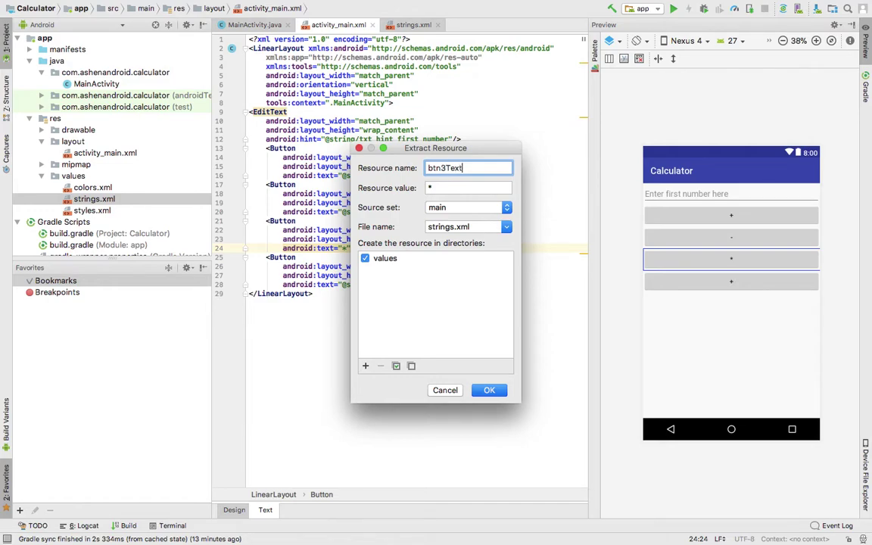
{"action": "key", "text": "Return"}
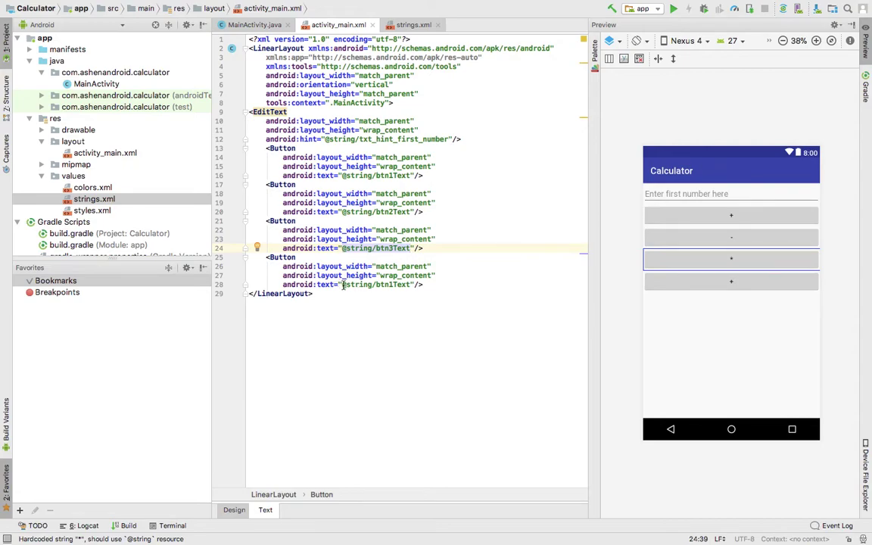
Replace the fourth button's text with '/' and extract it as string resource btn4Text.
{"action": "left_click_drag", "start_coordinate": [342, 285], "coordinate": [410, 284]}
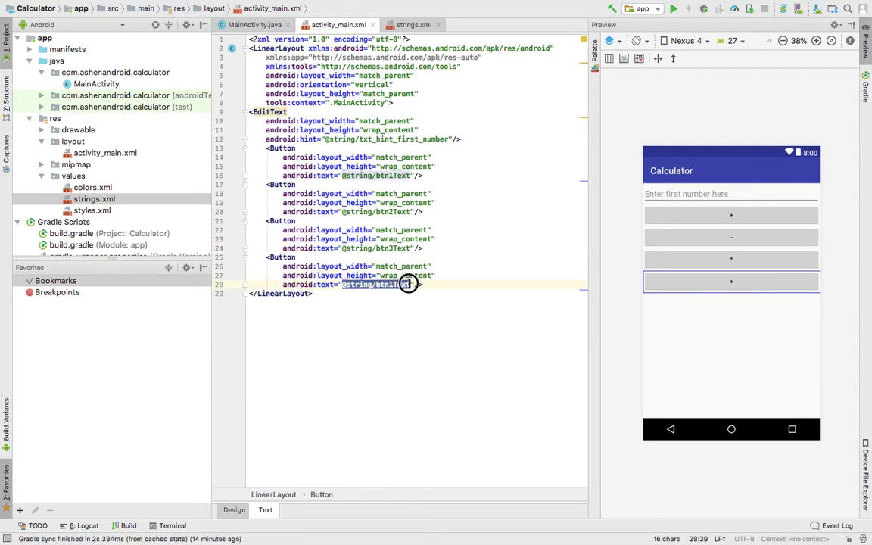
{"action": "type", "text": "/"}
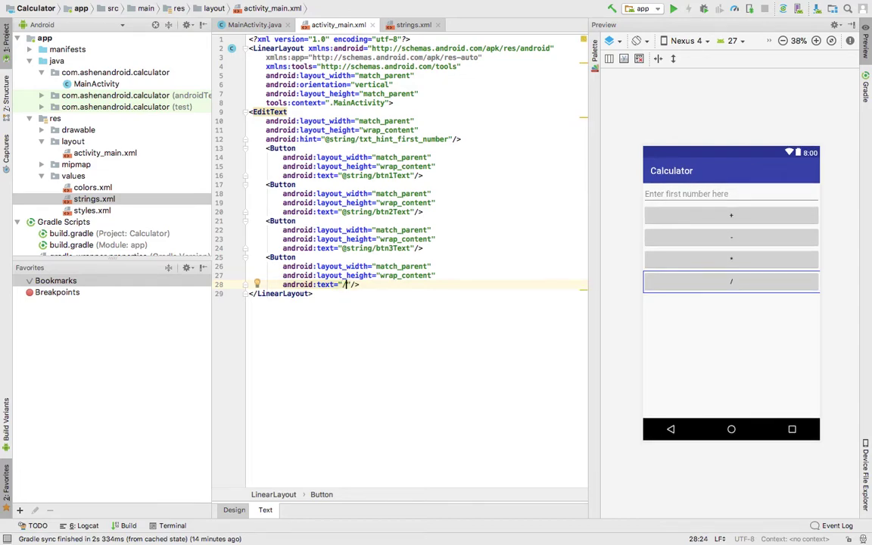
{"action": "key", "text": "alt+Return"}
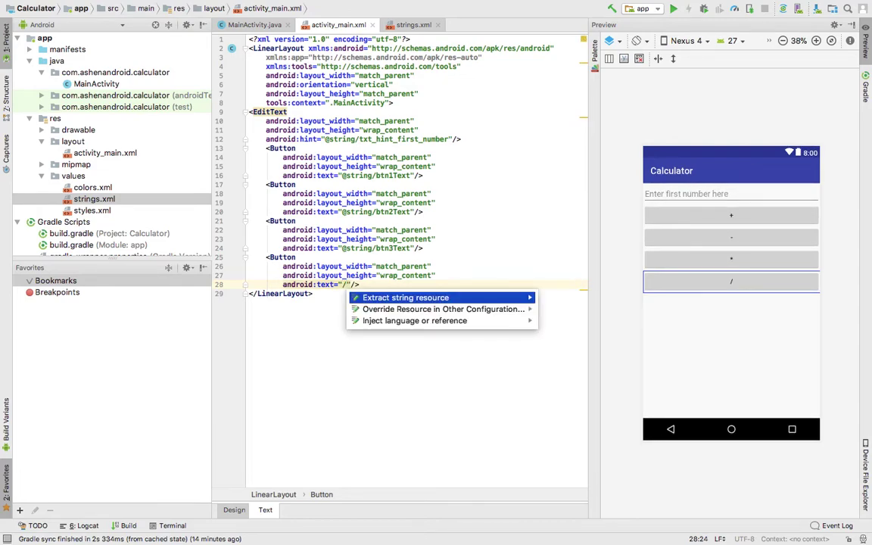
{"action": "key", "text": "Return"}
{"action": "type", "text": "btn4Text"}
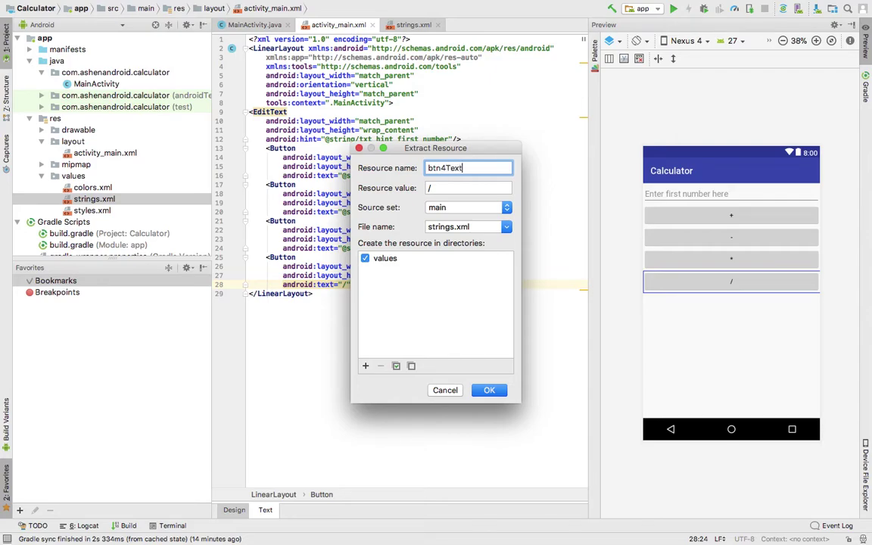
{"action": "key", "text": "Return"}
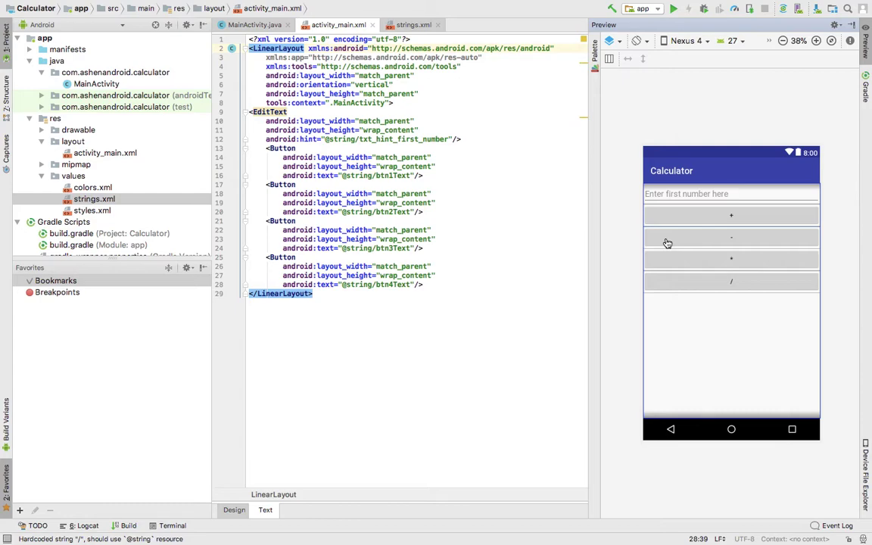
{"action": "key", "text": "F1"}
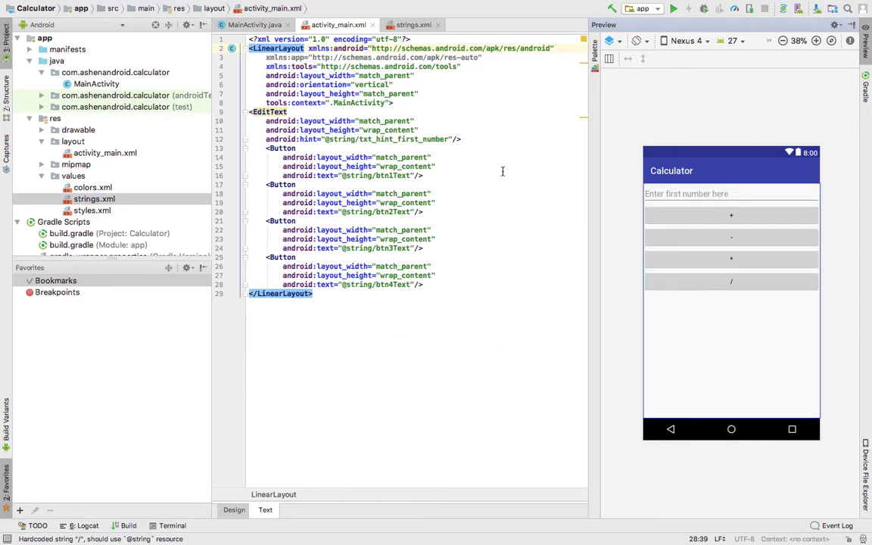
{"action": "left_click", "coordinate": [469, 138]}
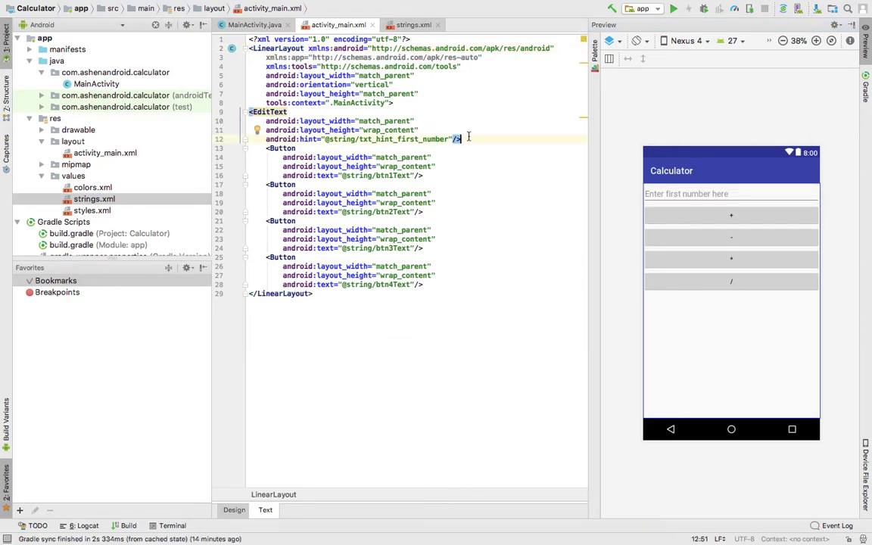
Insert a LinearLayout below the EditText with match_parent width and wrap_content height.
{"action": "key", "text": "Return"}
{"action": "type", "text": "<"}
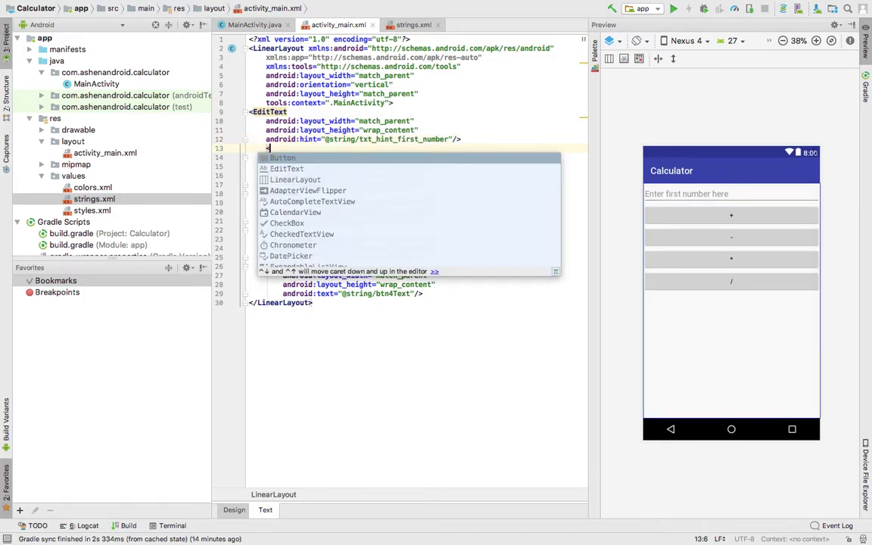
{"action": "type", "text": "Li"}
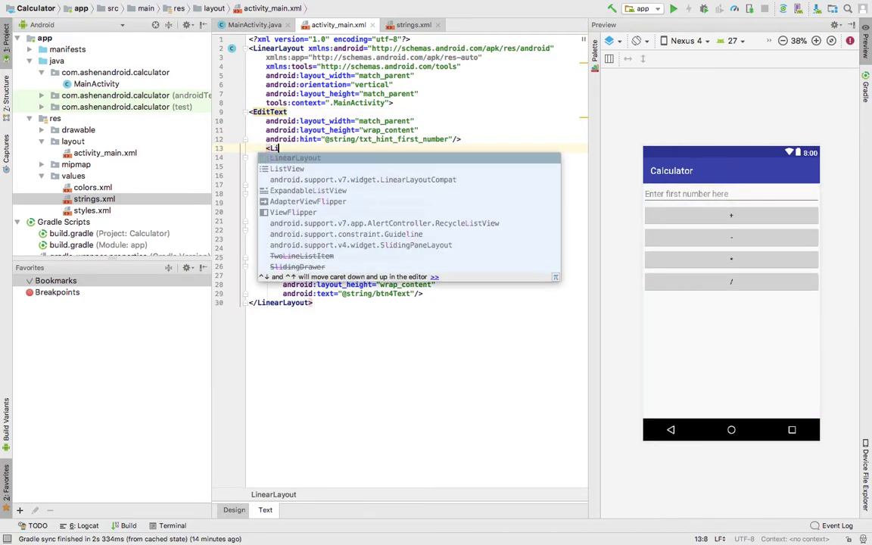
{"action": "key", "text": "Return"}
{"action": "key", "text": "Down"}
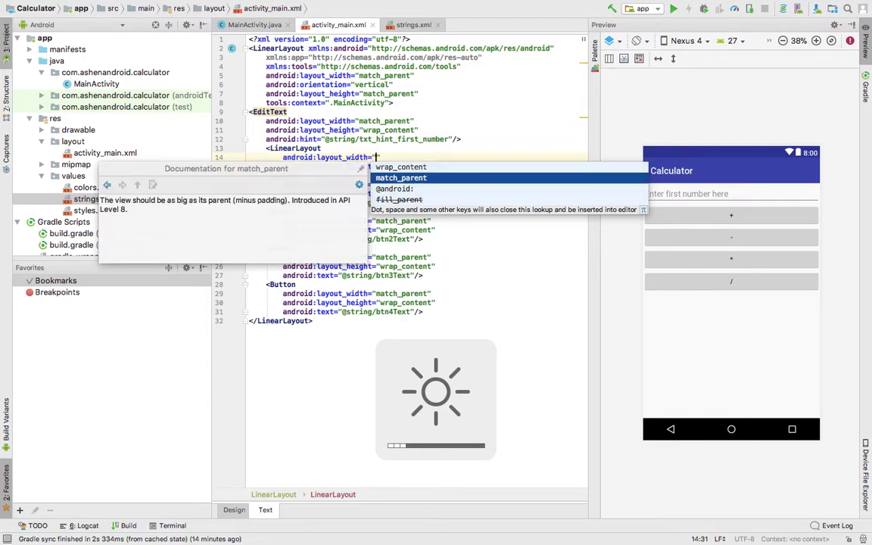
{"action": "key", "text": "Return"}
{"action": "type", "text": "android:layout_height=\"\"></LinearLayout>"}
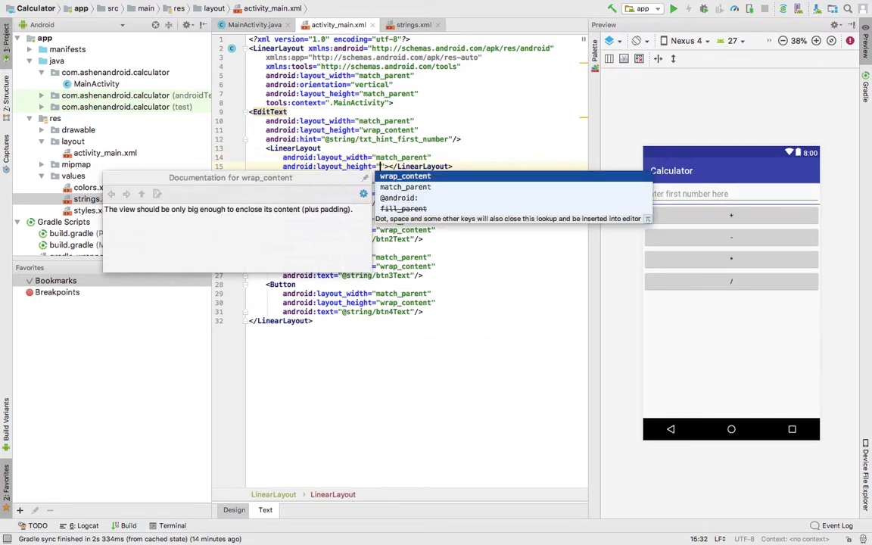
{"action": "key", "text": "Return"}
{"action": "key", "text": "Return"}
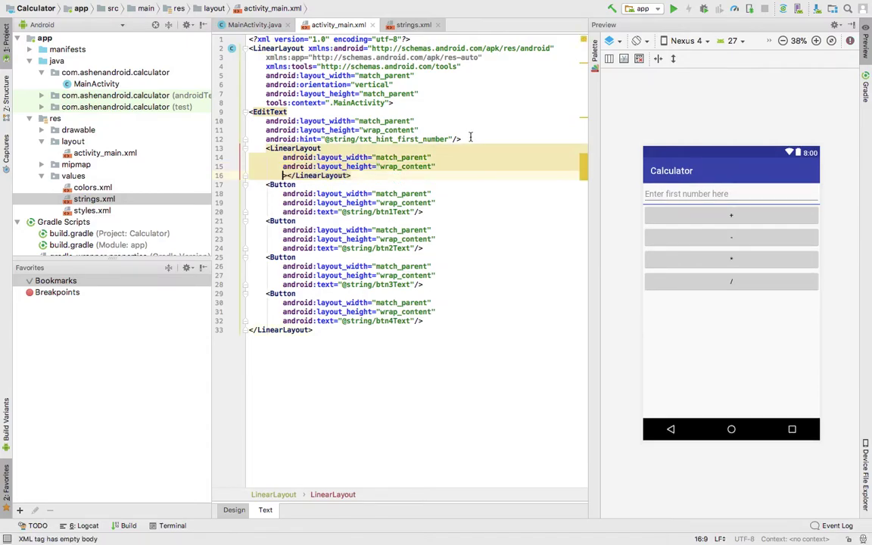
{"action": "type", "text": ">"}
{"action": "left_click", "coordinate": [377, 157]}
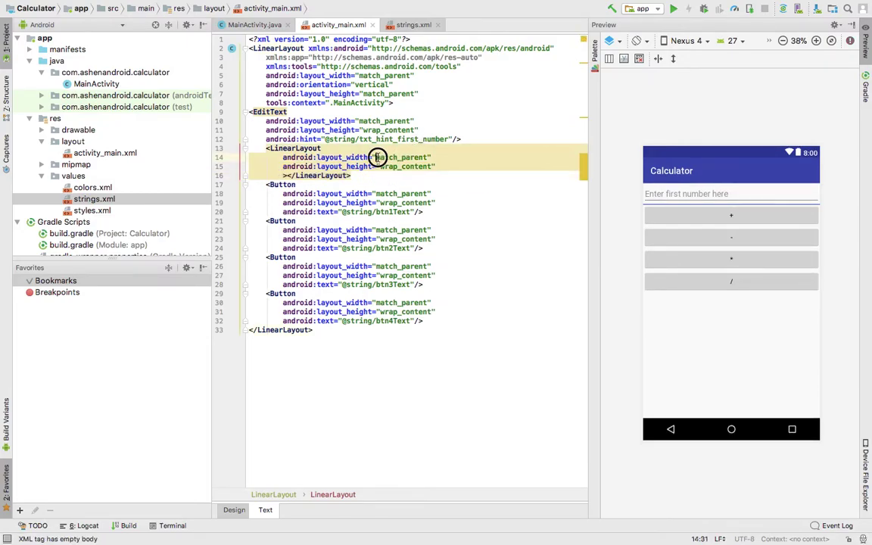
{"action": "left_click_drag", "start_coordinate": [377, 156], "coordinate": [429, 156]}
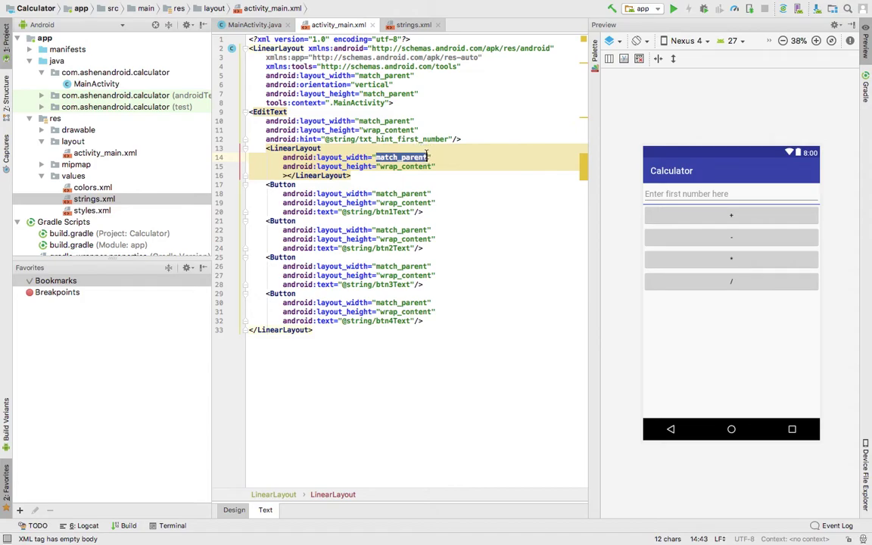
{"action": "type", "text": "0dp"}
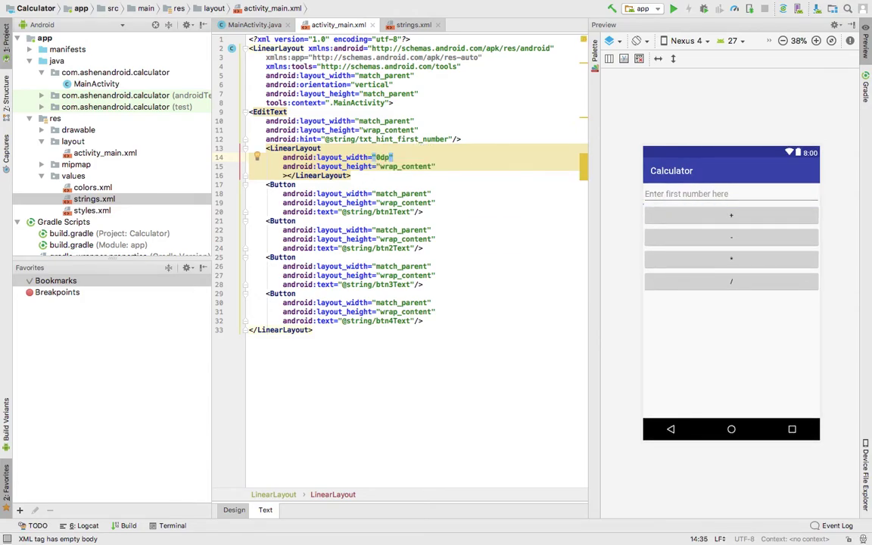
{"action": "key", "text": "super+z"}
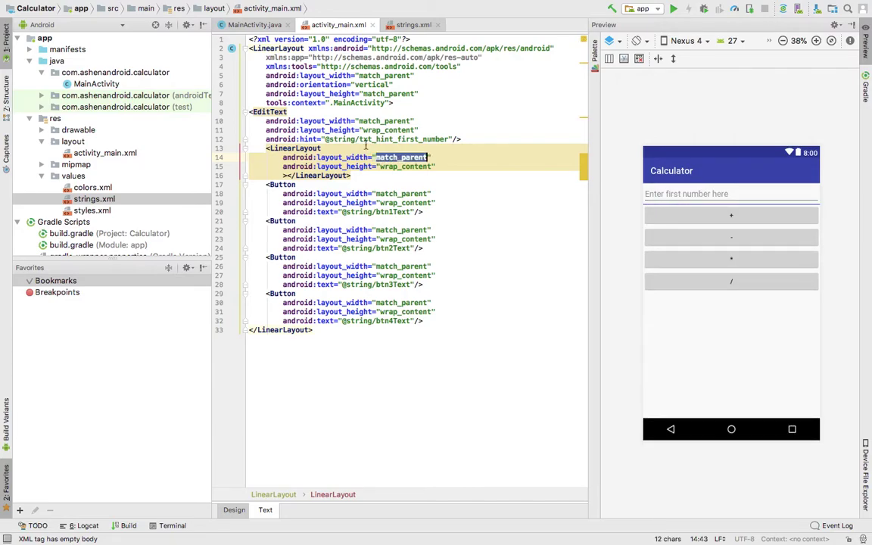
Set the nested layout's orientation to horizontal and open blank lines inside it.
{"action": "left_click", "coordinate": [434, 165]}
{"action": "key", "text": "Return"}
{"action": "type", "text": "or"}
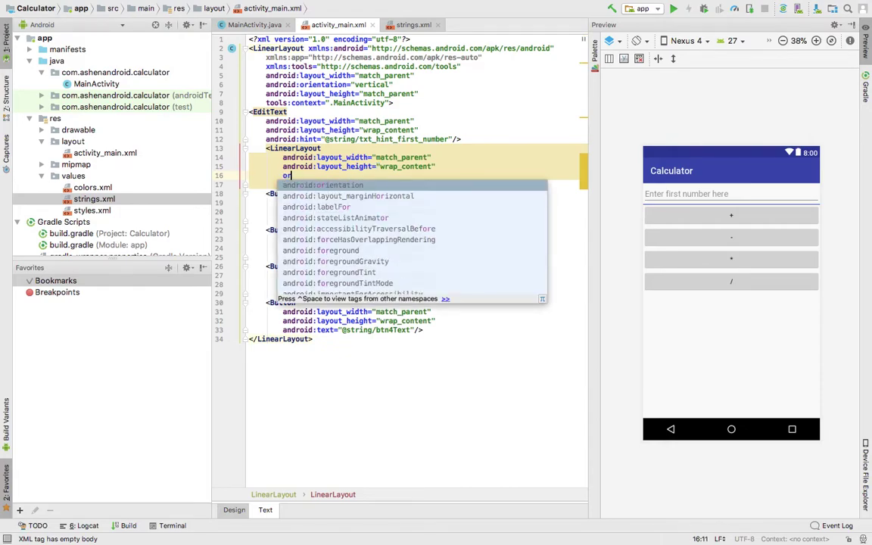
{"action": "key", "text": "Return"}
{"action": "key", "text": "Down"}
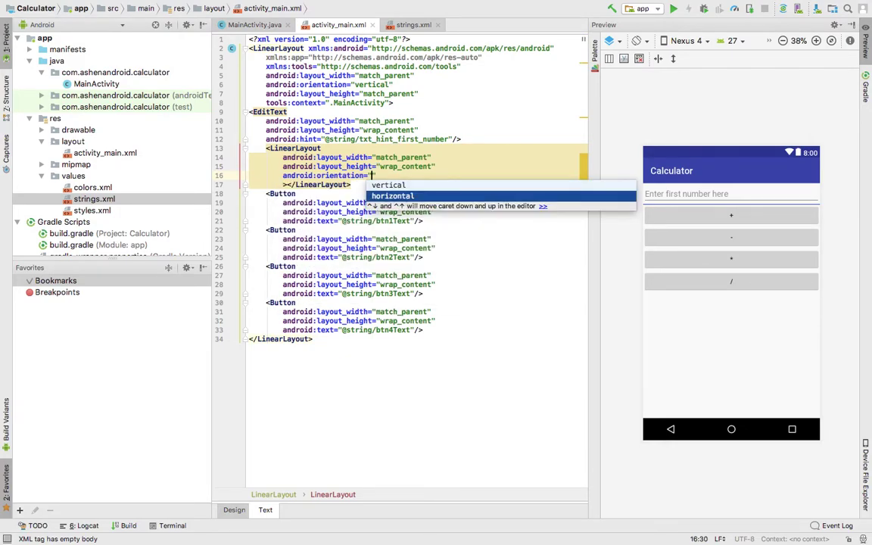
{"action": "key", "text": "Return"}
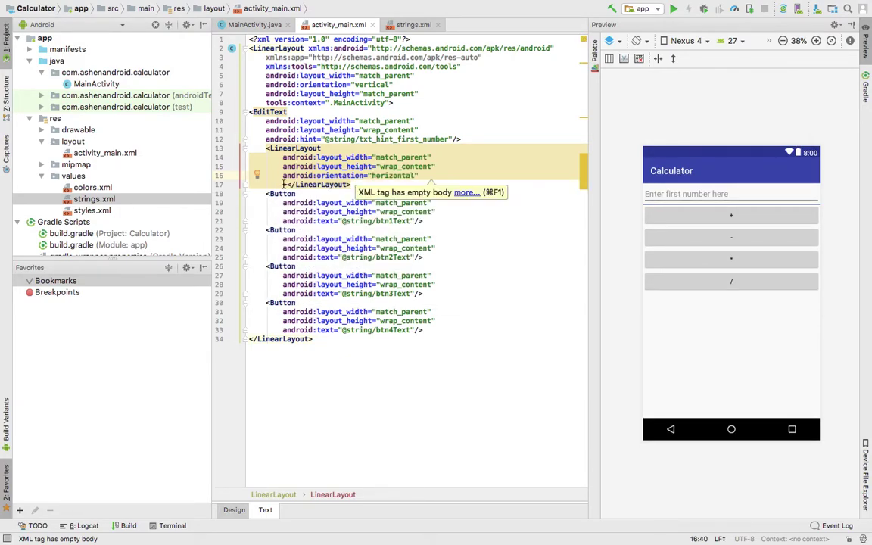
{"action": "left_click", "coordinate": [290, 185]}
{"action": "key", "text": "Return"}
{"action": "key", "text": "Return"}
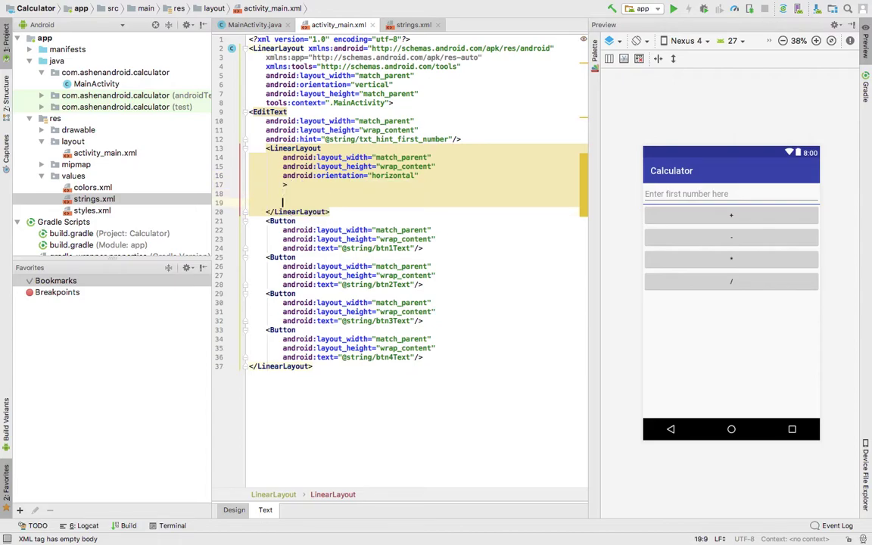
Cut the four operator Button blocks and paste them inside the inner horizontal LinearLayout.
{"action": "left_click_drag", "start_coordinate": [262, 220], "coordinate": [440, 354]}
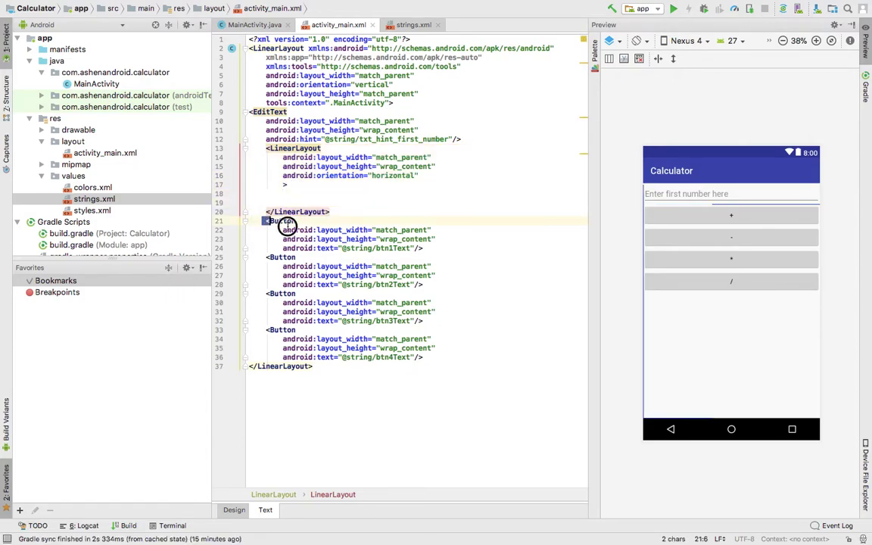
{"action": "key", "text": "BackSpace"}
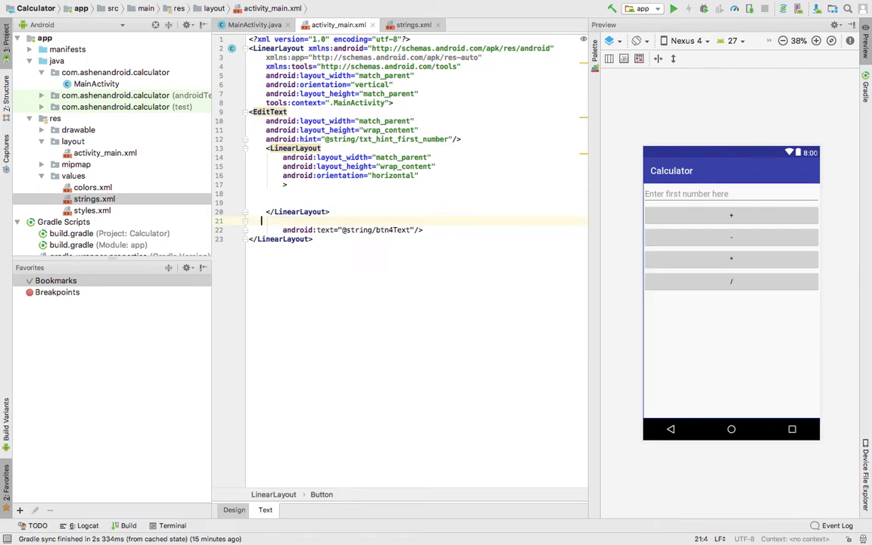
{"action": "key", "text": "ctrl+z"}
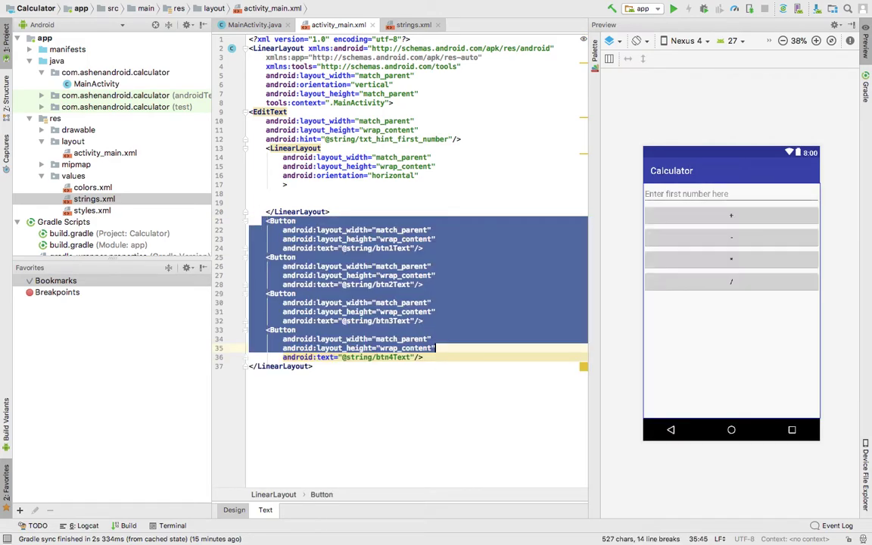
{"action": "key", "text": "shift+Down"}
{"action": "key", "text": "ctrl+c"}
{"action": "key", "text": "BackSpace"}
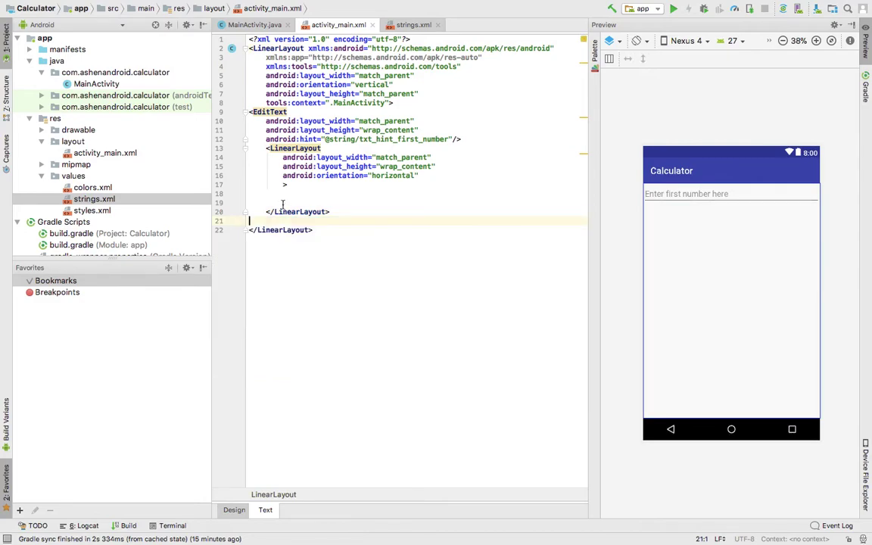
{"action": "left_click", "coordinate": [305, 195]}
{"action": "key", "text": "ctrl+v"}
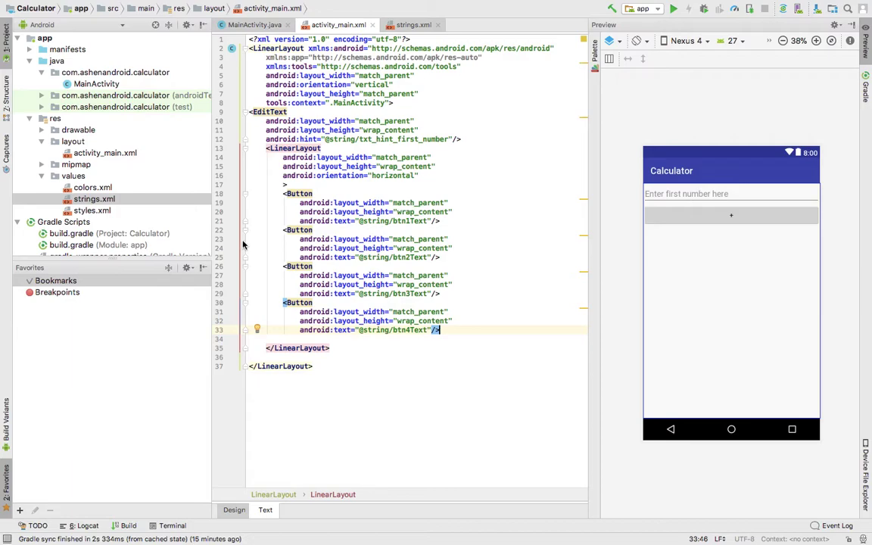
{"action": "left_click", "coordinate": [405, 202]}
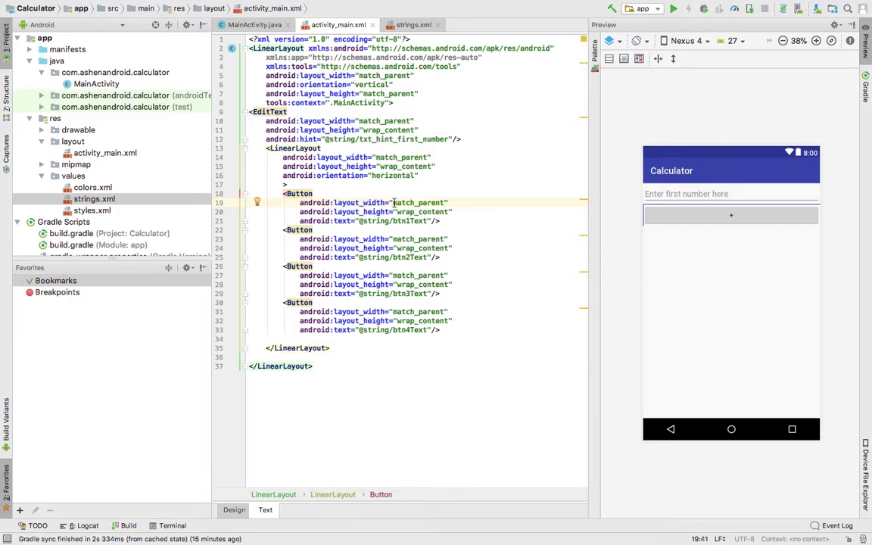
Replace match_parent with 0dp as the layout_width of all four operator buttons.
{"action": "left_click_drag", "start_coordinate": [393, 203], "coordinate": [440, 204]}
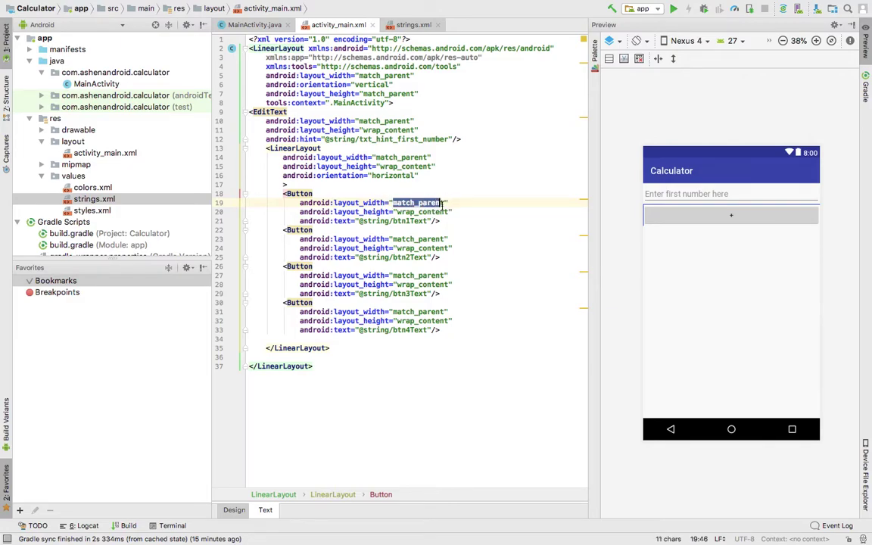
{"action": "type", "text": "0dp"}
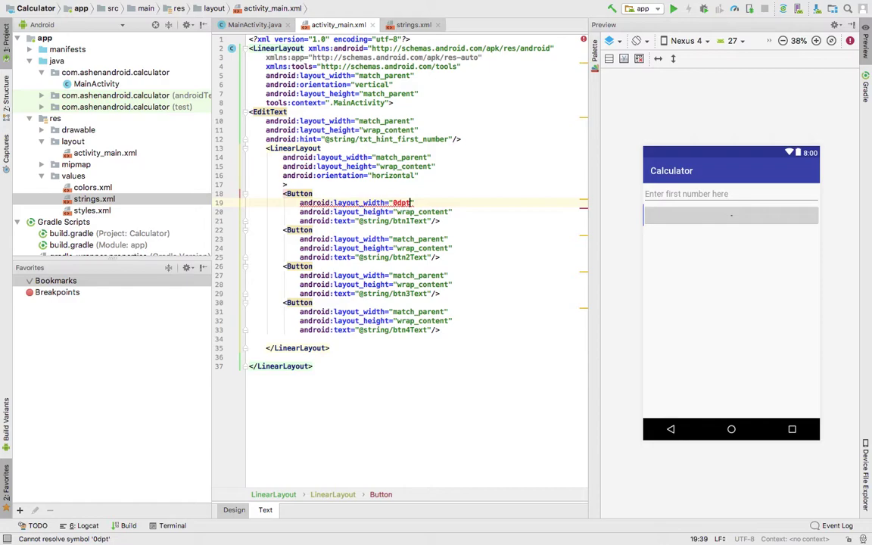
{"action": "key", "text": "BackSpace"}
{"action": "left_click", "coordinate": [395, 203]}
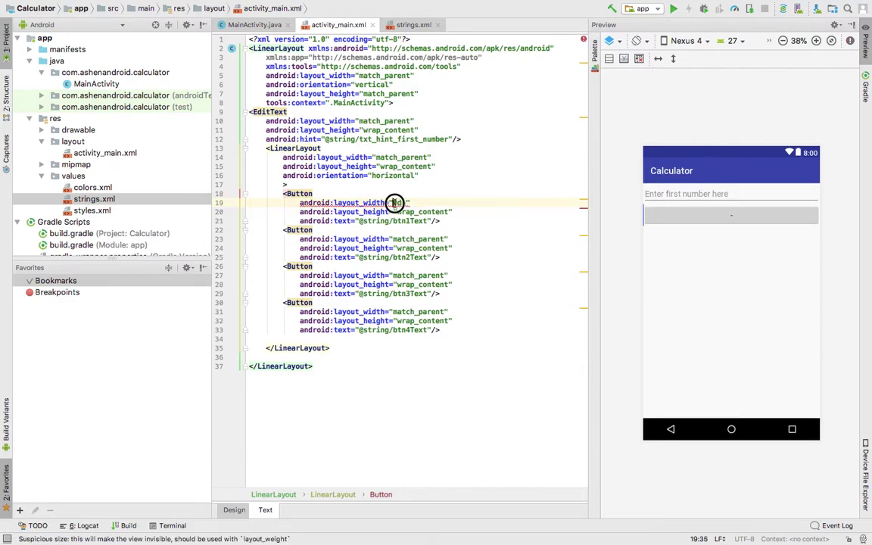
{"action": "double_click", "coordinate": [402, 203]}
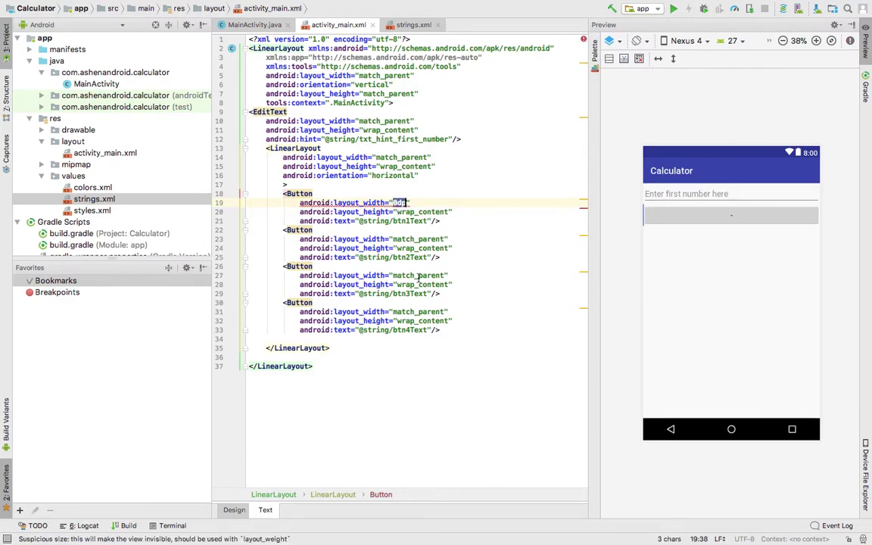
{"action": "left_click_drag", "start_coordinate": [393, 240], "coordinate": [445, 240]}
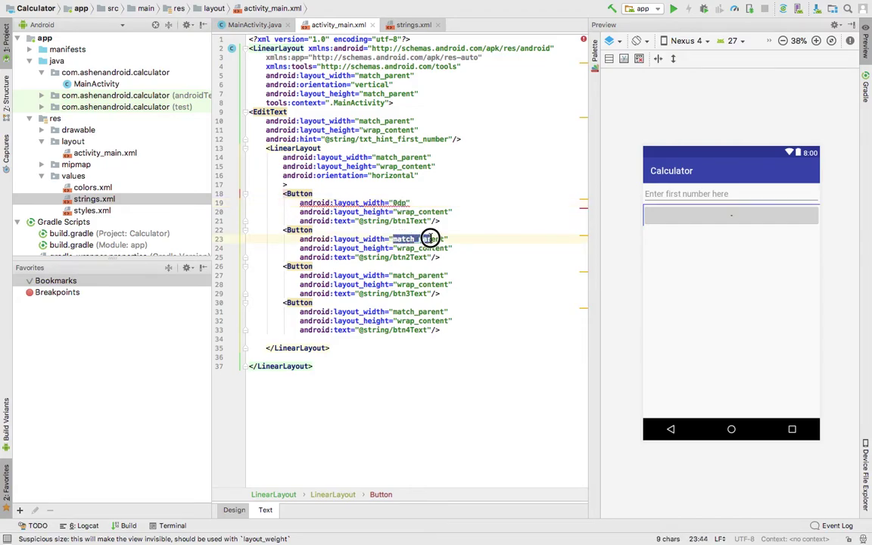
{"action": "type", "text": "0dp"}
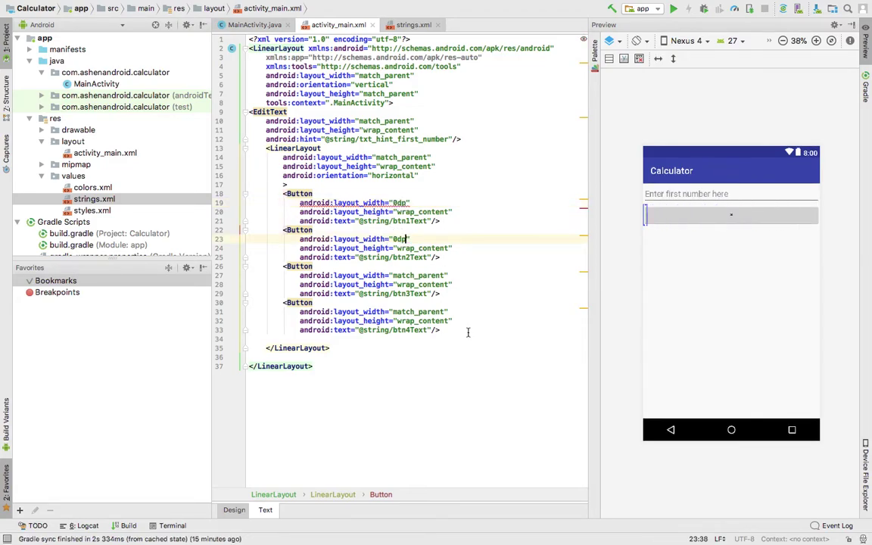
{"action": "left_click_drag", "start_coordinate": [396, 276], "coordinate": [440, 275]}
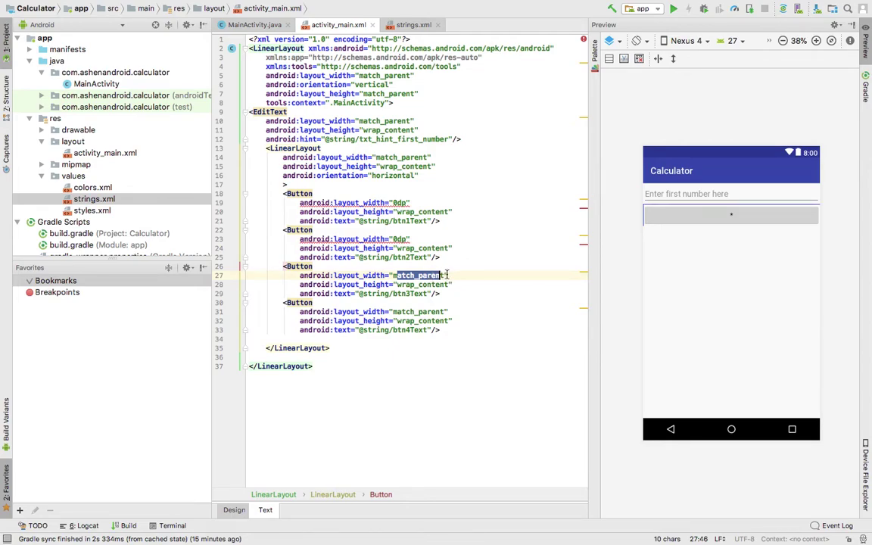
{"action": "left_click_drag", "start_coordinate": [445, 276], "coordinate": [392, 271]}
{"action": "type", "text": "0dp"}
{"action": "left_click", "coordinate": [393, 311]}
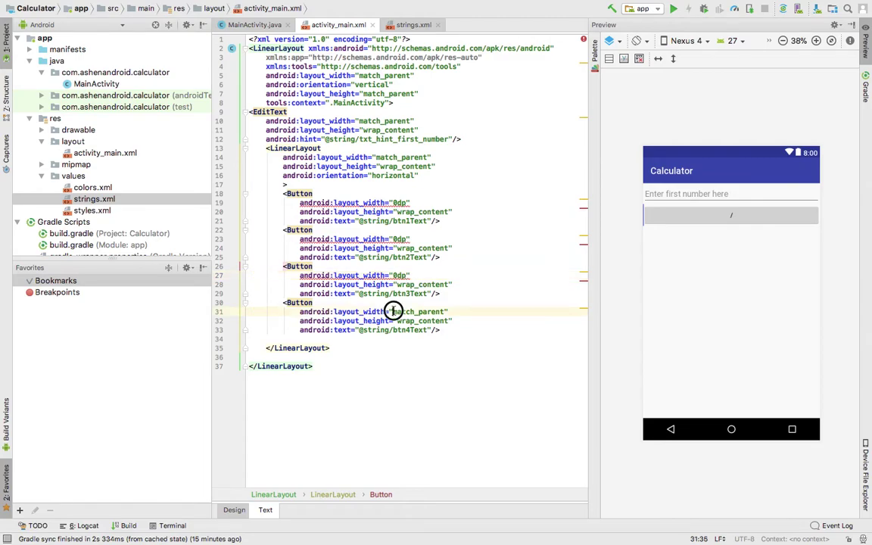
{"action": "left_click_drag", "start_coordinate": [393, 311], "coordinate": [449, 312]}
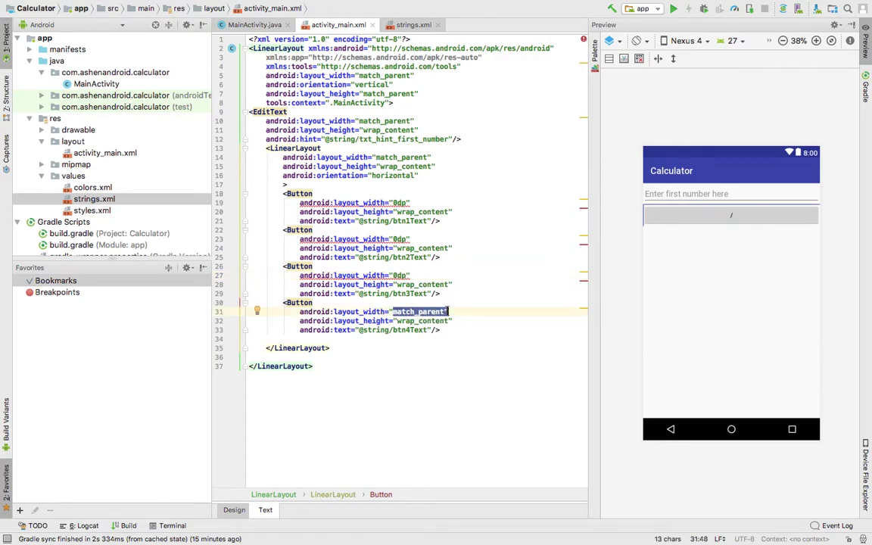
{"action": "type", "text": "0dp"}
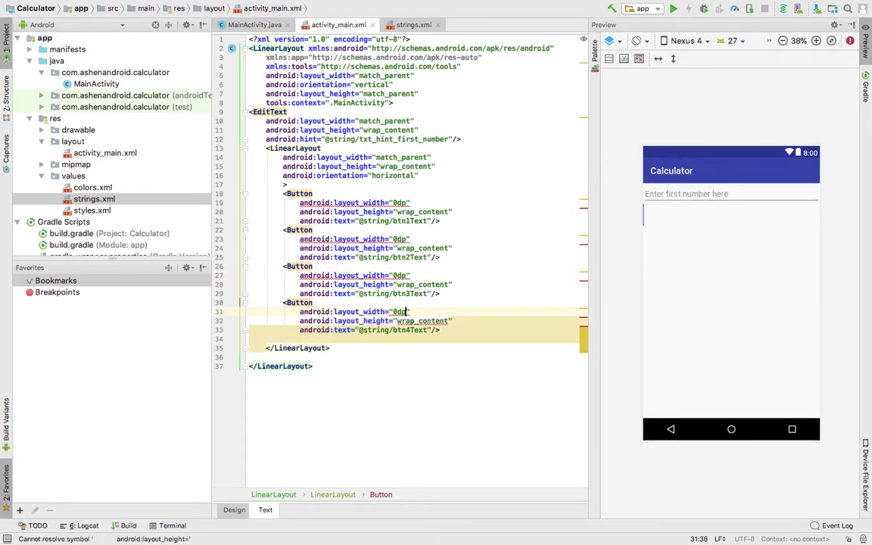
{"action": "left_click", "coordinate": [463, 201]}
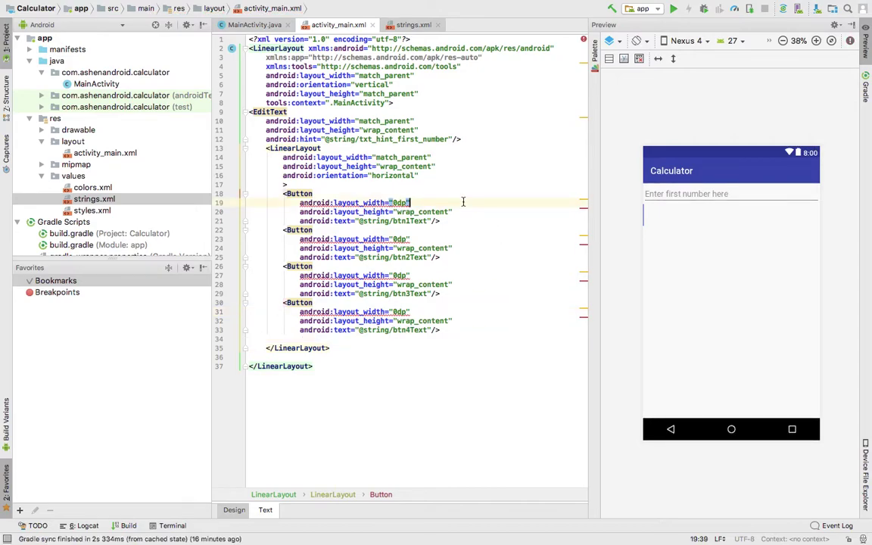
Add android:layout_weight="1" to the first operator button.
{"action": "key", "text": "Return"}
{"action": "type", "text": "we"}
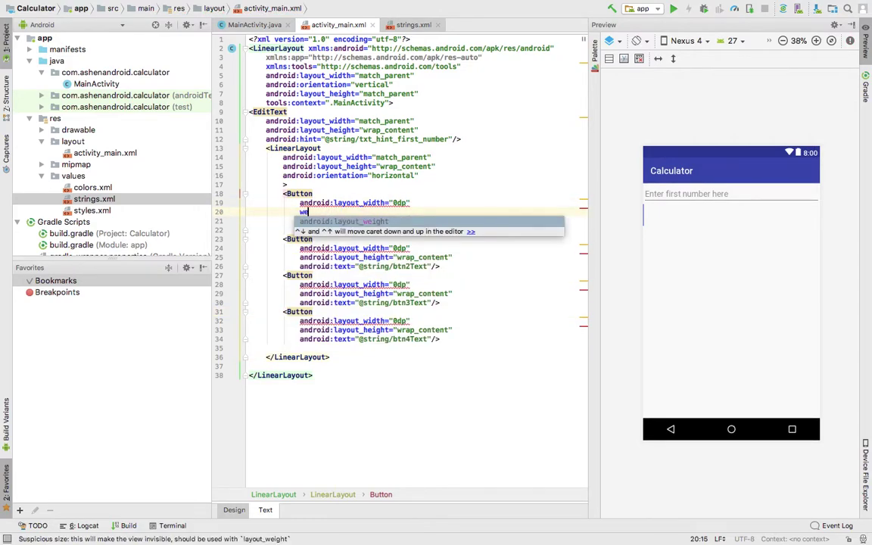
{"action": "key", "text": "Return"}
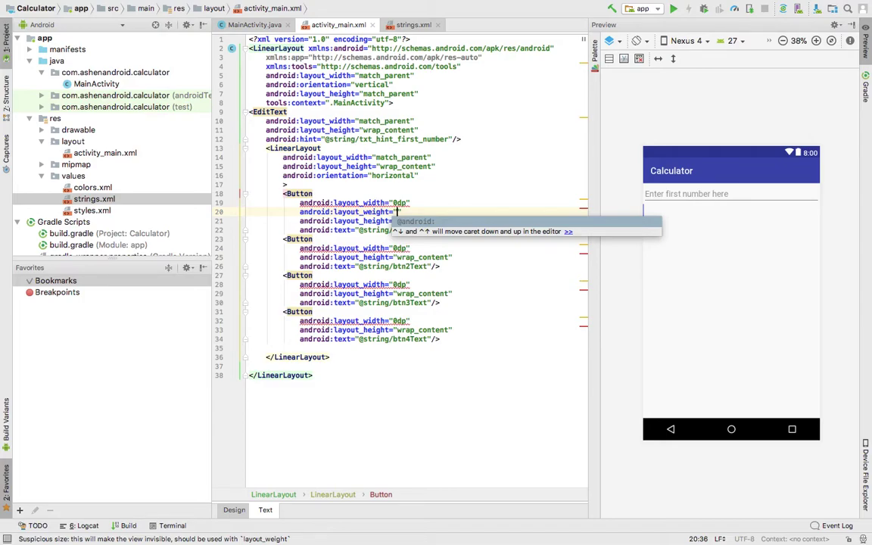
{"action": "type", "text": "1"}
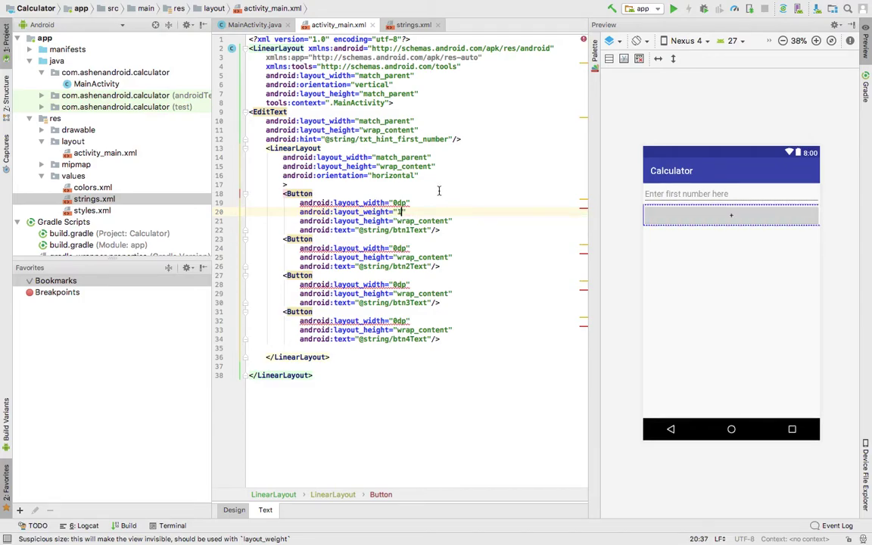
{"action": "left_click_drag", "start_coordinate": [409, 212], "coordinate": [295, 212]}
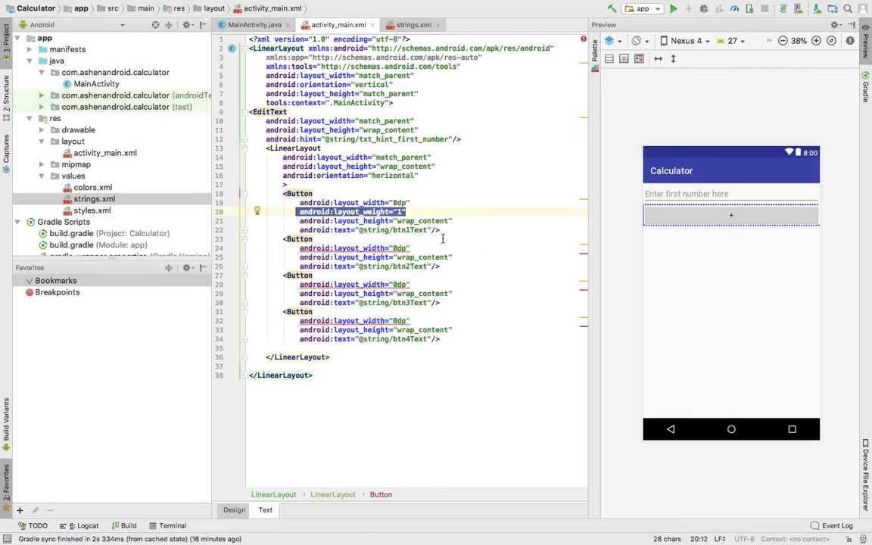
Copy the layout_weight="1" line into the second, third and fourth buttons.
{"action": "left_click", "coordinate": [409, 248]}
{"action": "key", "text": "Return"}
{"action": "type", "text": "android:layout_weight=\"1\""}
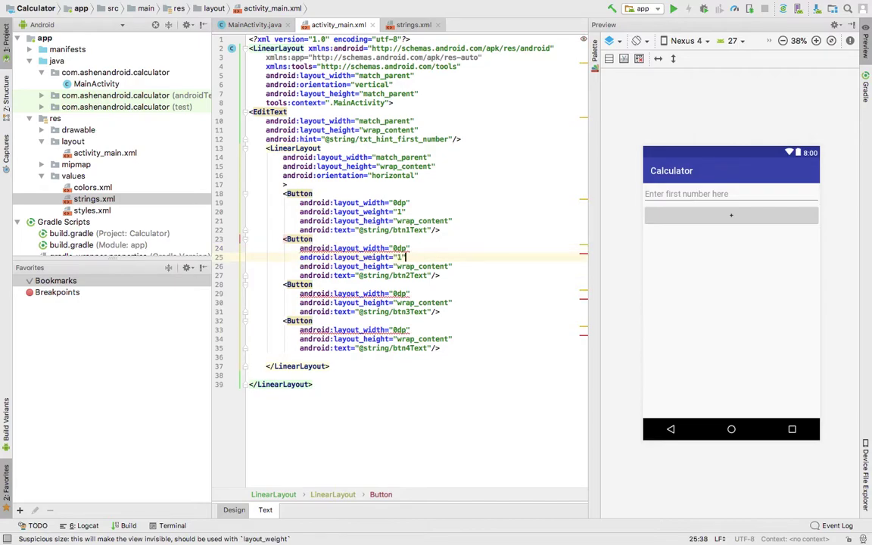
{"action": "left_click", "coordinate": [409, 293]}
{"action": "key", "text": "Return"}
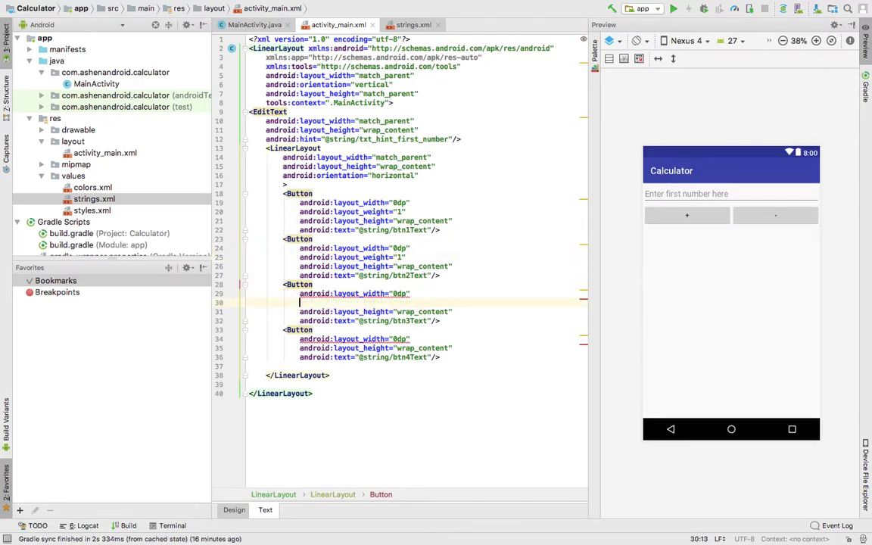
{"action": "type", "text": "android:layout_weight=\"1\""}
{"action": "left_click", "coordinate": [410, 338]}
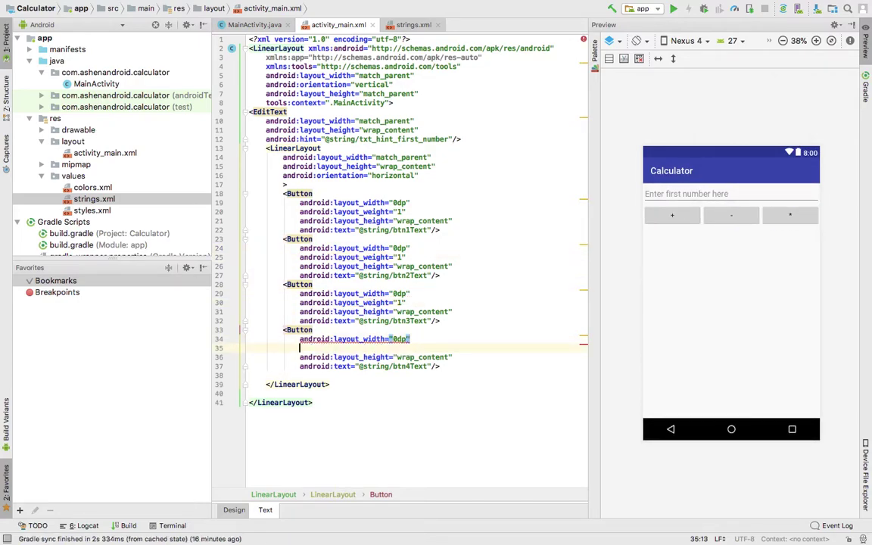
{"action": "key", "text": "Return"}
{"action": "type", "text": "android:layout_weight=\"1\""}
{"action": "left_click", "coordinate": [674, 256]}
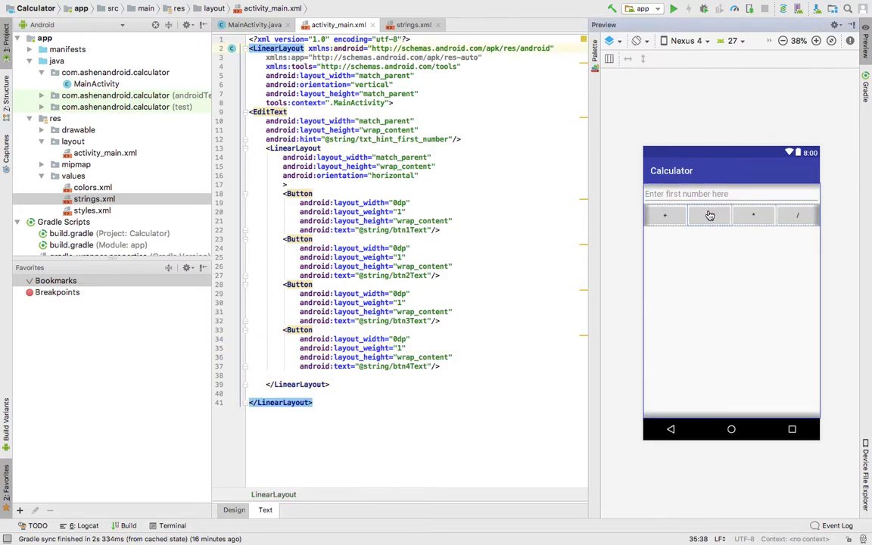
{"action": "left_click", "coordinate": [442, 156]}
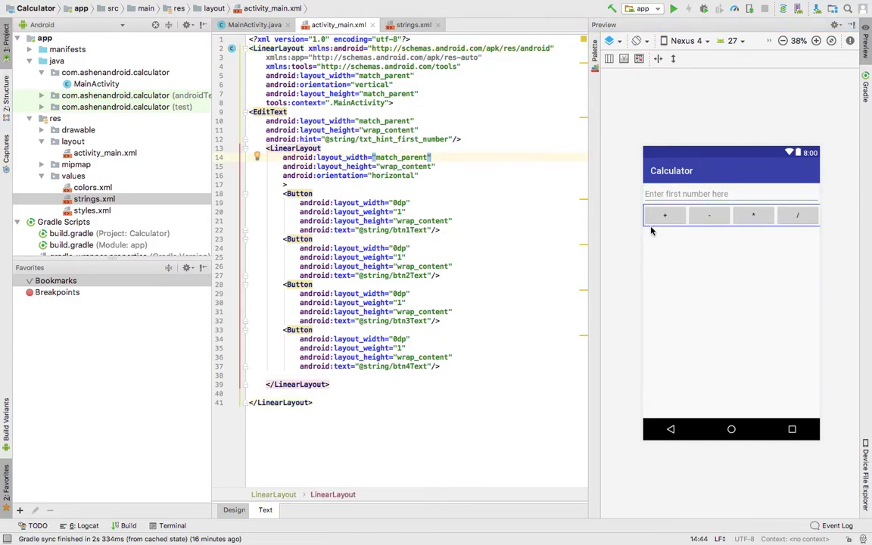
{"action": "scroll", "coordinate": [650, 231], "scroll_direction": "up", "scroll_amount": 3}
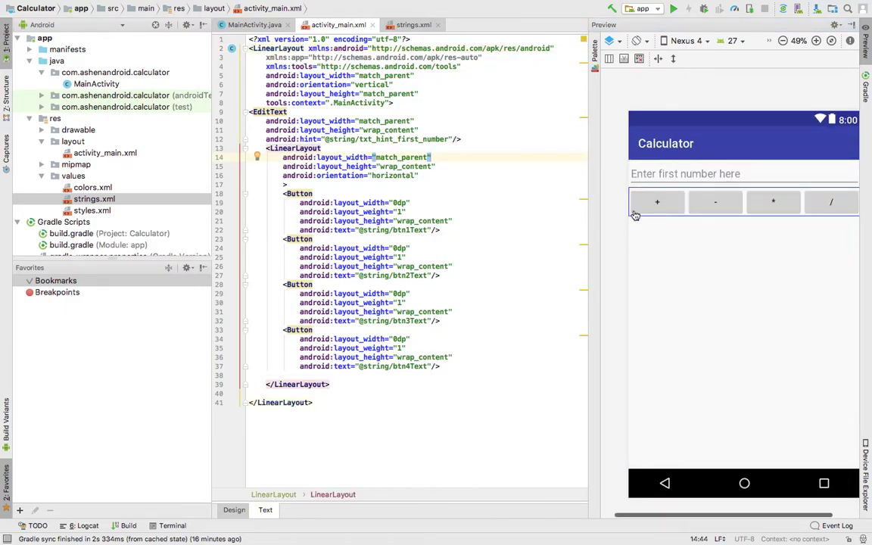
{"action": "scroll", "coordinate": [633, 215], "scroll_direction": "right", "scroll_amount": 2}
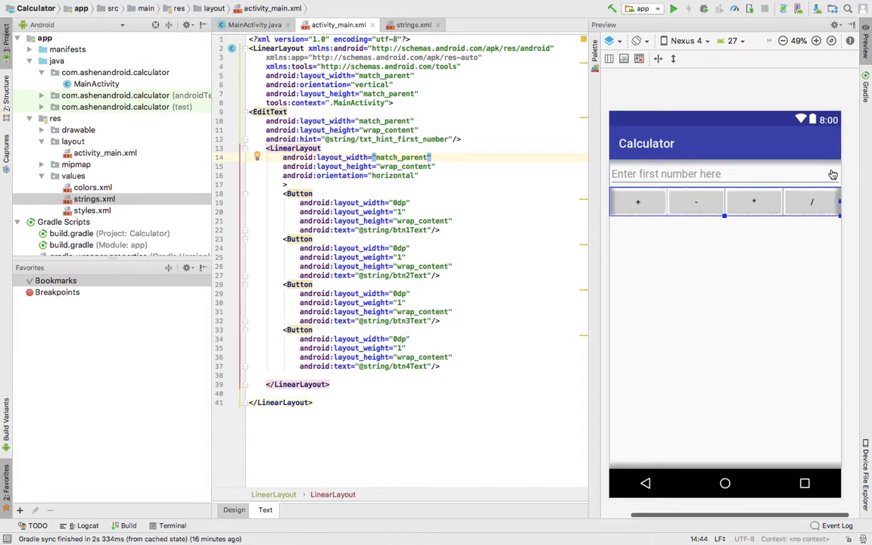
{"action": "left_click", "coordinate": [413, 76]}
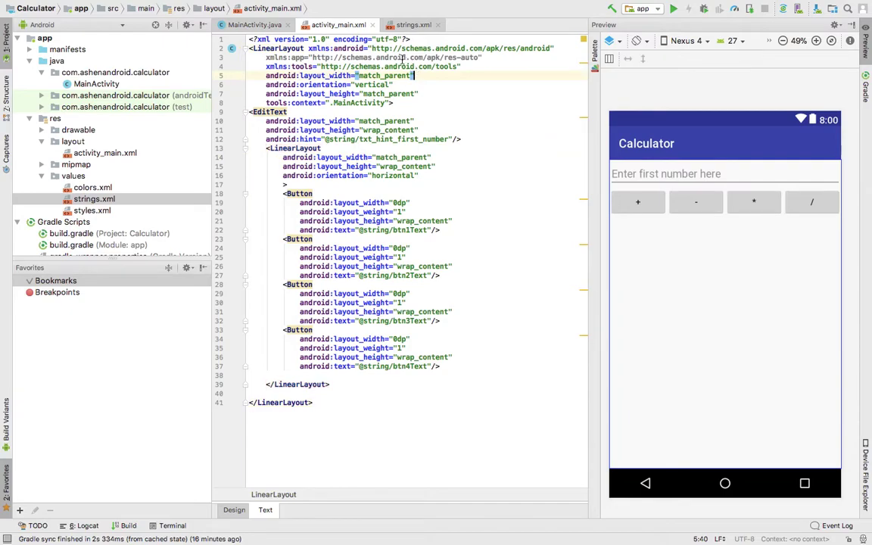
{"action": "left_click", "coordinate": [410, 76]}
{"action": "key", "text": "Return"}
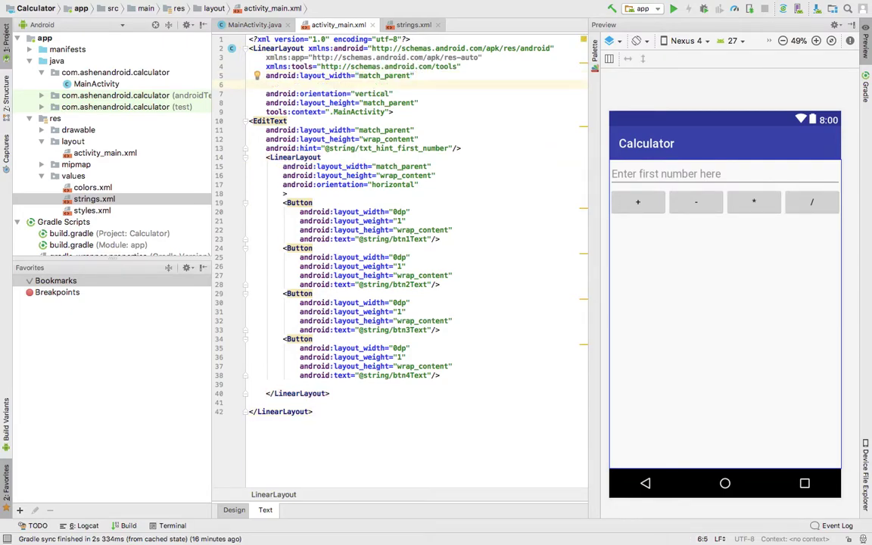
{"action": "type", "text": "a"}
Add 12dp paddingLeft and paddingRight to the root LinearLayout.
{"action": "key", "text": "Escape"}
{"action": "type", "text": "and"}
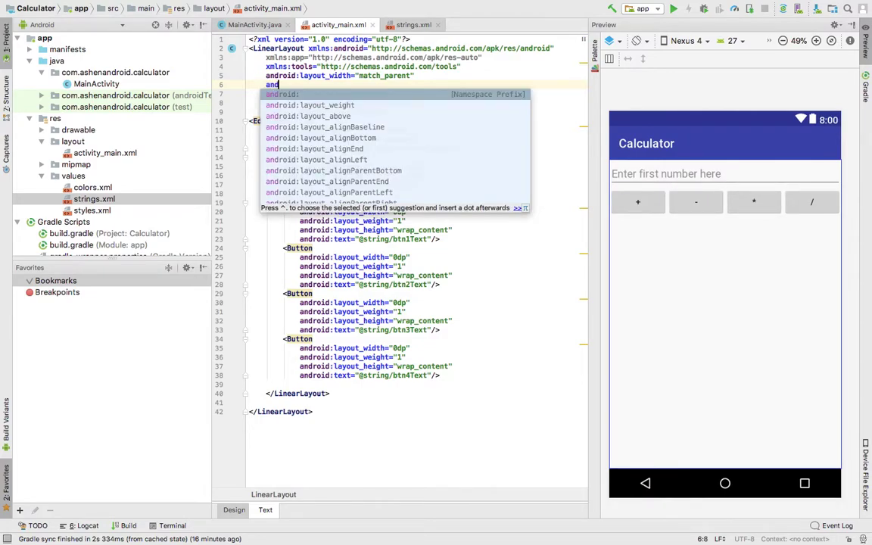
{"action": "key", "text": "Return"}
{"action": "type", "text": "padd"}
{"action": "key", "text": "Down"}
{"action": "key", "text": "Down"}
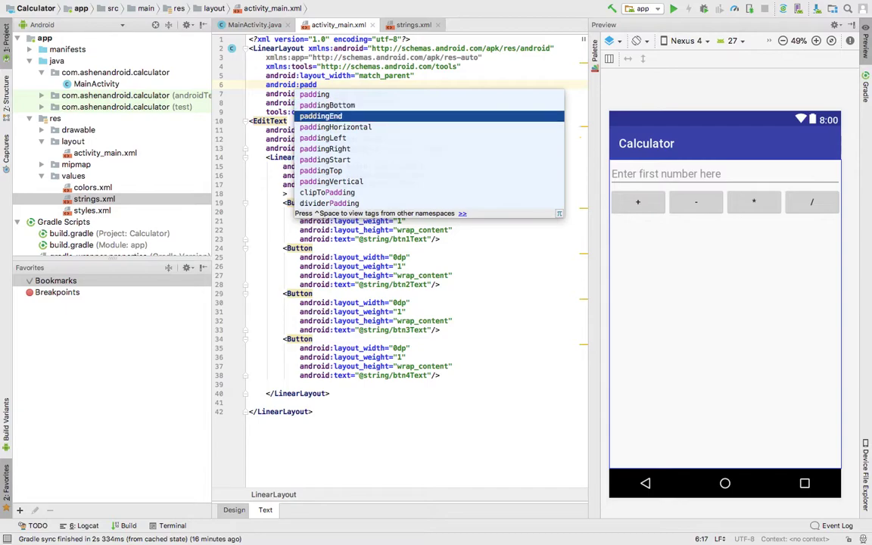
{"action": "key", "text": "Down"}
{"action": "key", "text": "Down"}
{"action": "key", "text": "Return"}
{"action": "type", "text": "12dp"}
{"action": "key", "text": "End"}
{"action": "key", "text": "Return"}
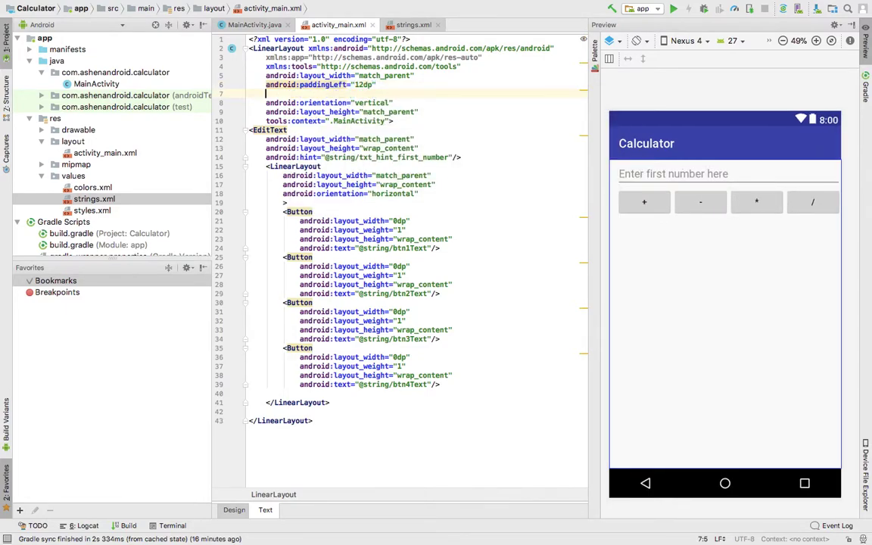
{"action": "type", "text": "an"}
{"action": "key", "text": "Return"}
{"action": "type", "text": "pa"}
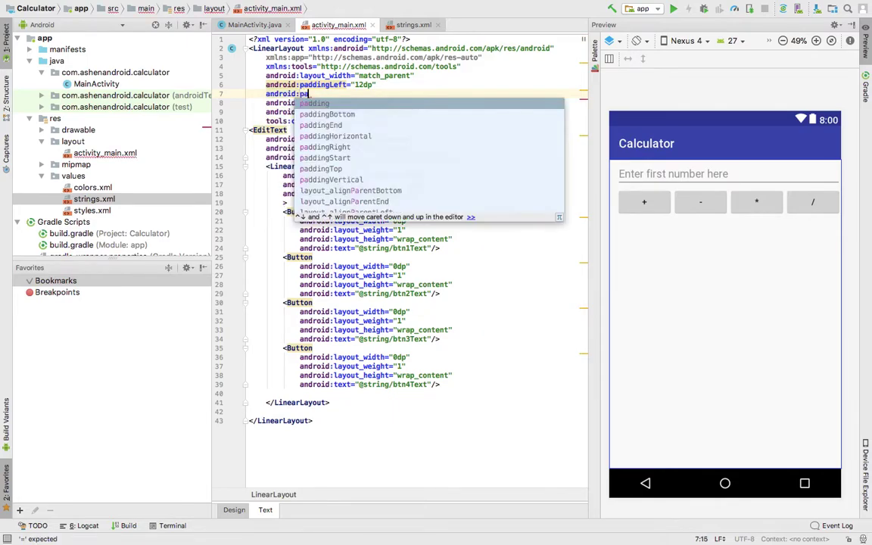
{"action": "type", "text": "dd"}
{"action": "key", "text": "Down"}
{"action": "key", "text": "Down"}
{"action": "key", "text": "Down"}
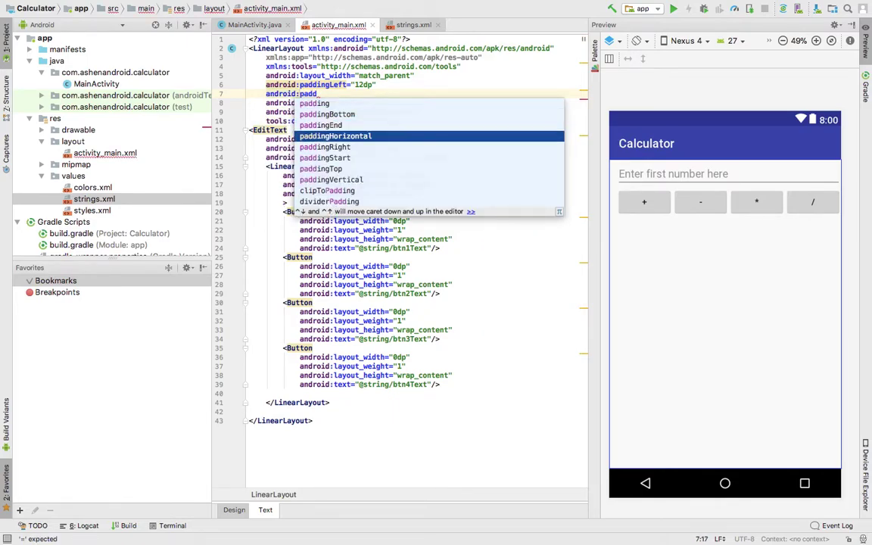
{"action": "key", "text": "Down"}
{"action": "key", "text": "Return"}
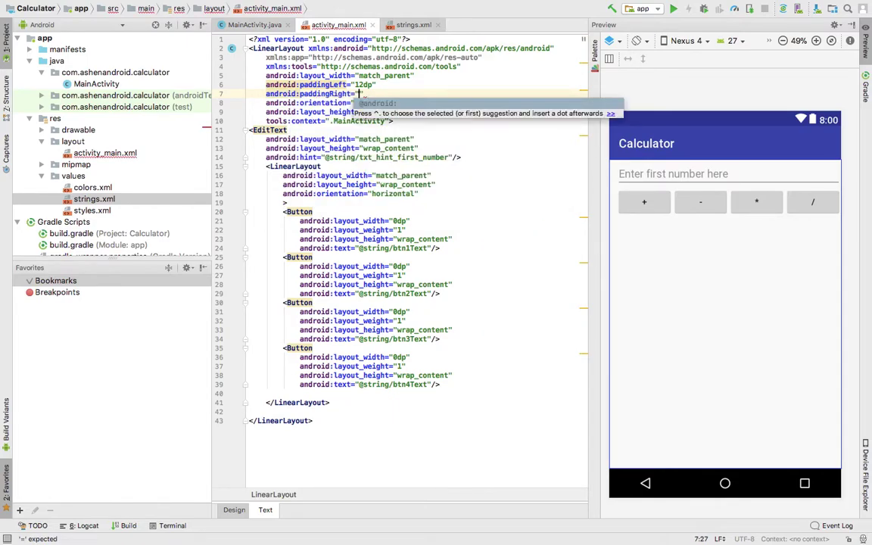
{"action": "type", "text": "12dp"}
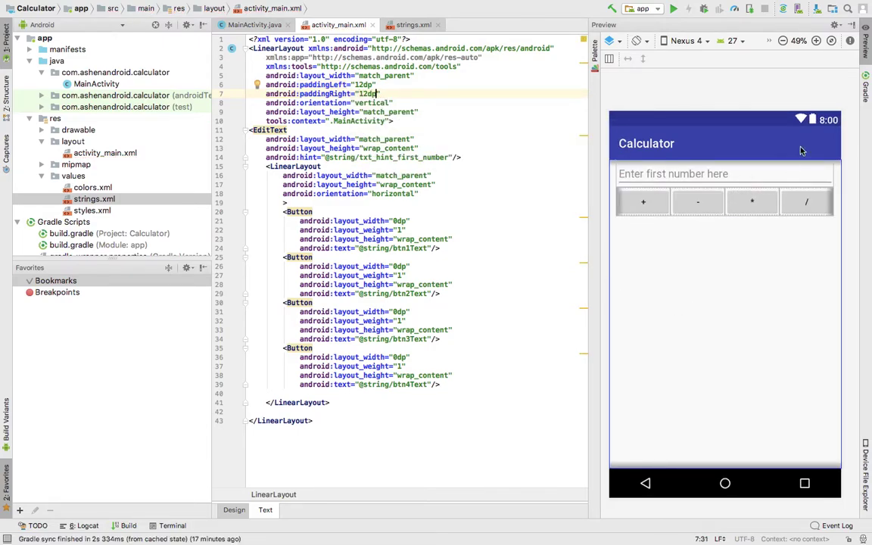
{"action": "scroll", "coordinate": [673, 179], "scroll_direction": "up", "scroll_amount": 2}
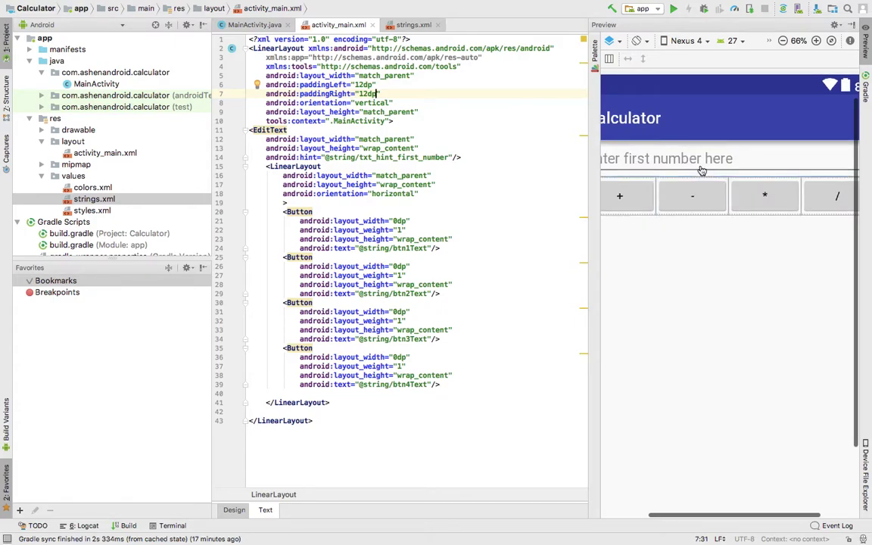
{"action": "scroll", "coordinate": [701, 170], "scroll_direction": "down", "scroll_amount": 2}
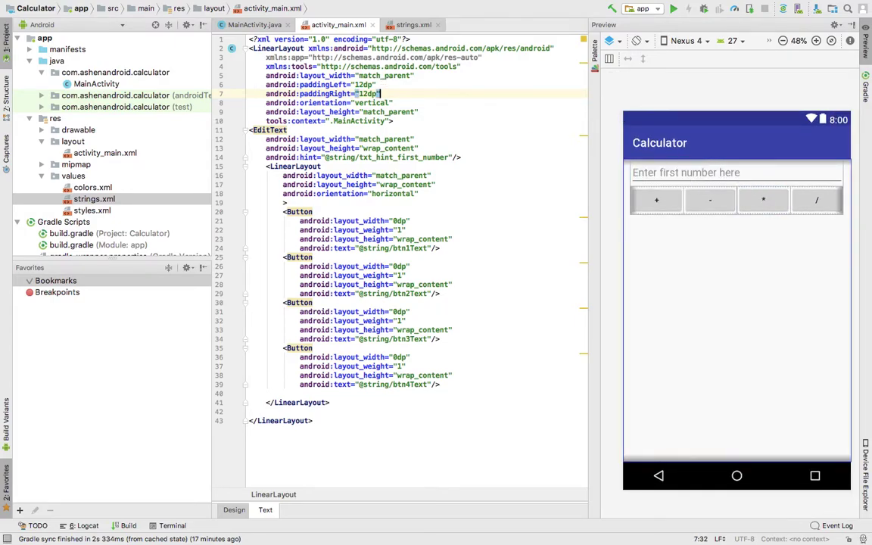
Add 12dp paddingTop to the root LinearLayout.
{"action": "key", "text": "Return"}
{"action": "type", "text": "an"}
{"action": "key", "text": "Return"}
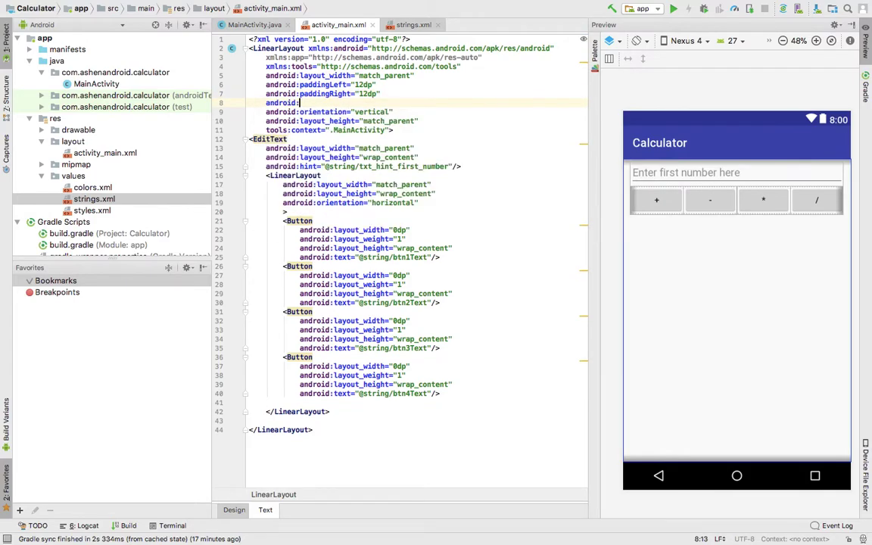
{"action": "type", "text": "padd"}
{"action": "key", "text": "Down"}
{"action": "key", "text": "Down"}
{"action": "key", "text": "Down"}
{"action": "key", "text": "Down"}
{"action": "key", "text": "Down"}
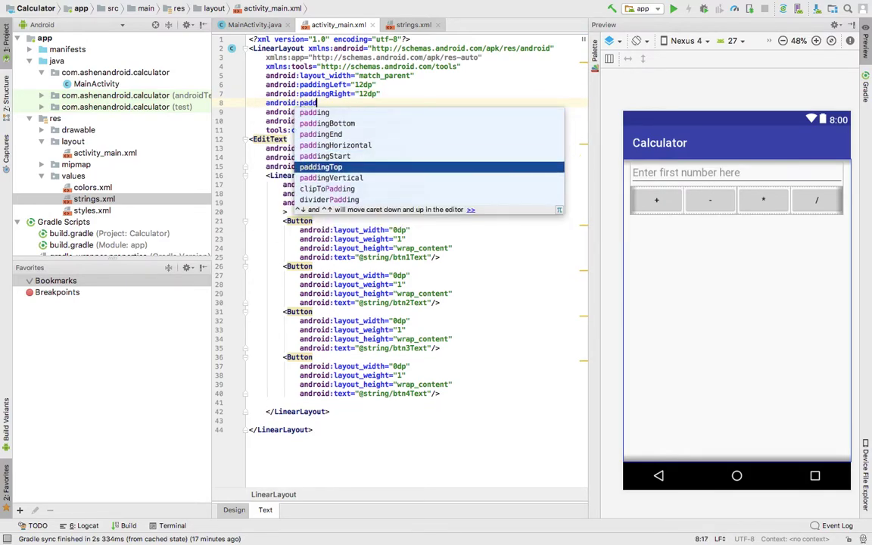
{"action": "key", "text": "Escape"}
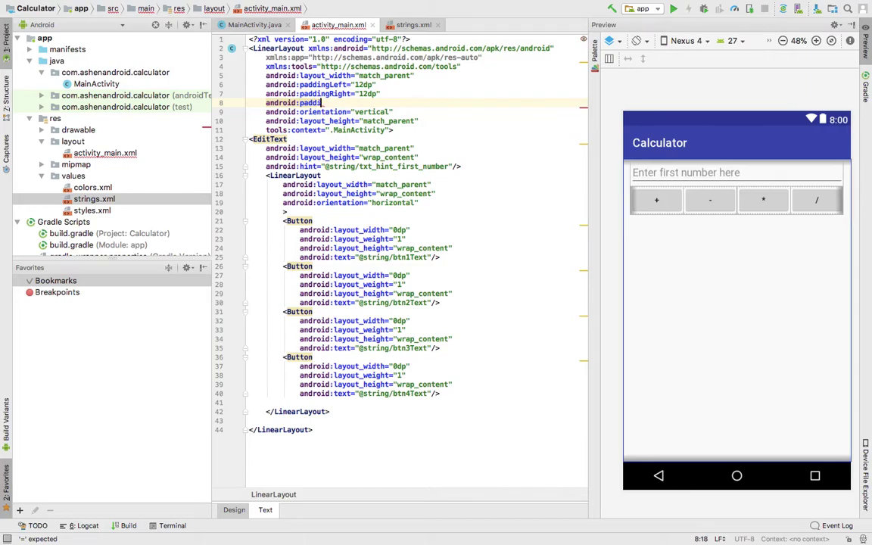
{"action": "type", "text": "n"}
{"action": "key", "text": "Down"}
{"action": "key", "text": "Down"}
{"action": "key", "text": "Down"}
{"action": "key", "text": "Down"}
{"action": "key", "text": "Down"}
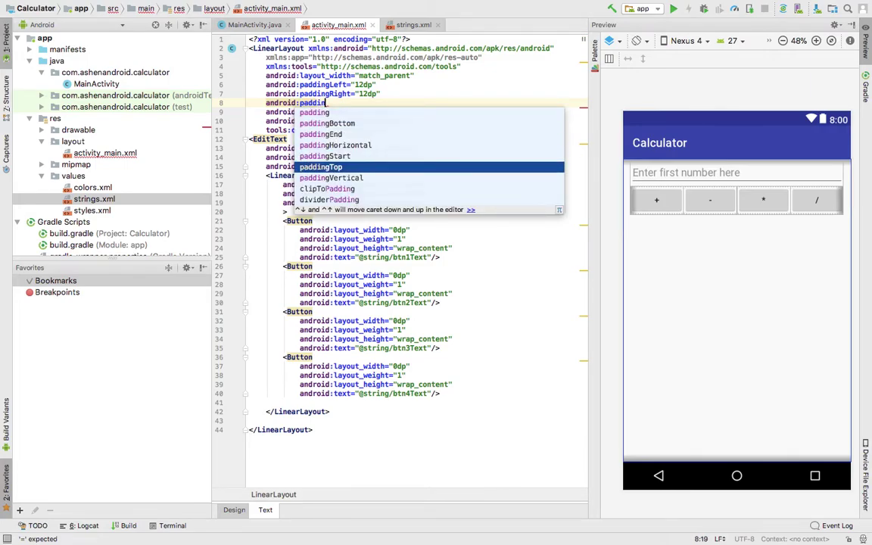
{"action": "key", "text": "Return"}
{"action": "type", "text": "12dp"}
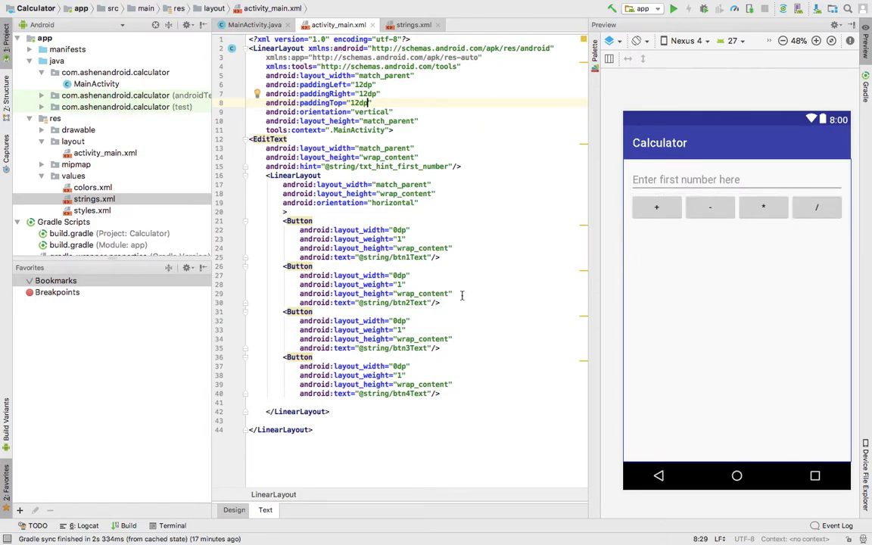
{"action": "left_click", "coordinate": [322, 311]}
{"action": "left_click", "coordinate": [324, 421]}
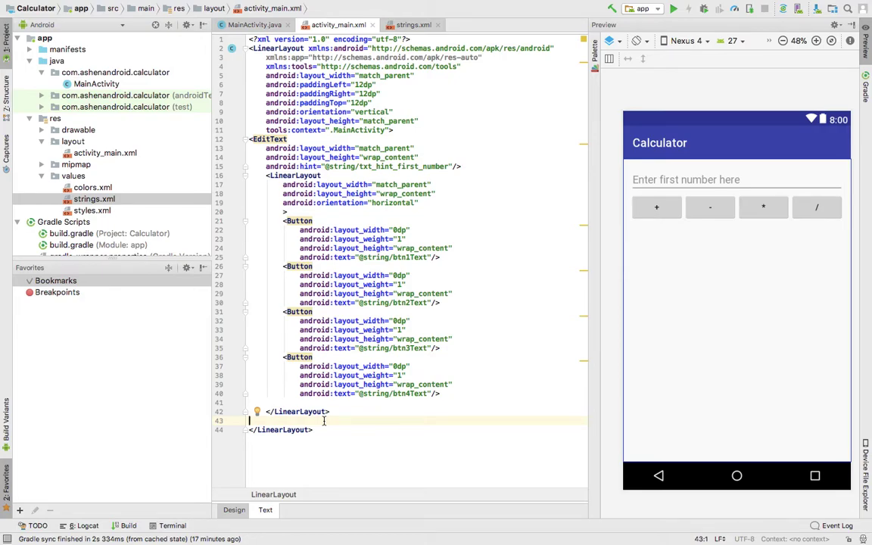
{"action": "type", "text": "<"}
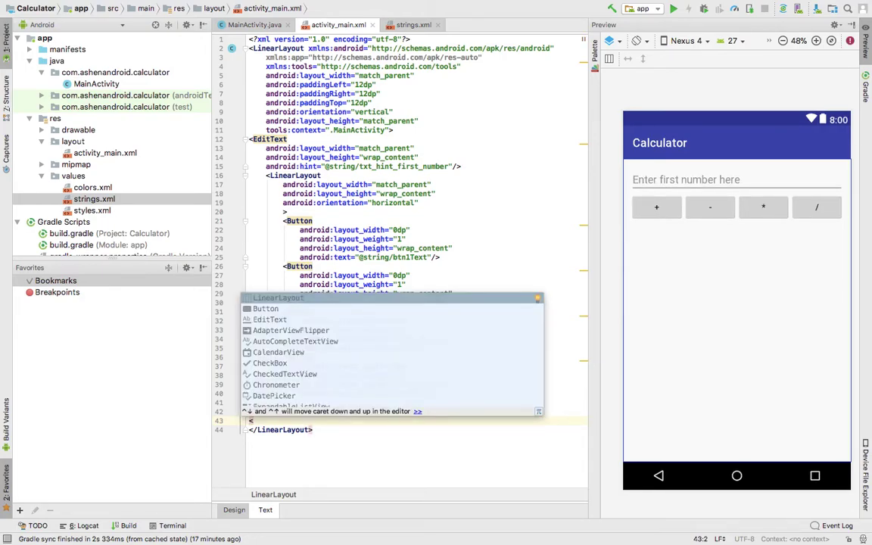
{"action": "type", "text": "But"}
Add a Button with match_parent width, wrap_content height and text '=' below the operator row.
{"action": "key", "text": "Return"}
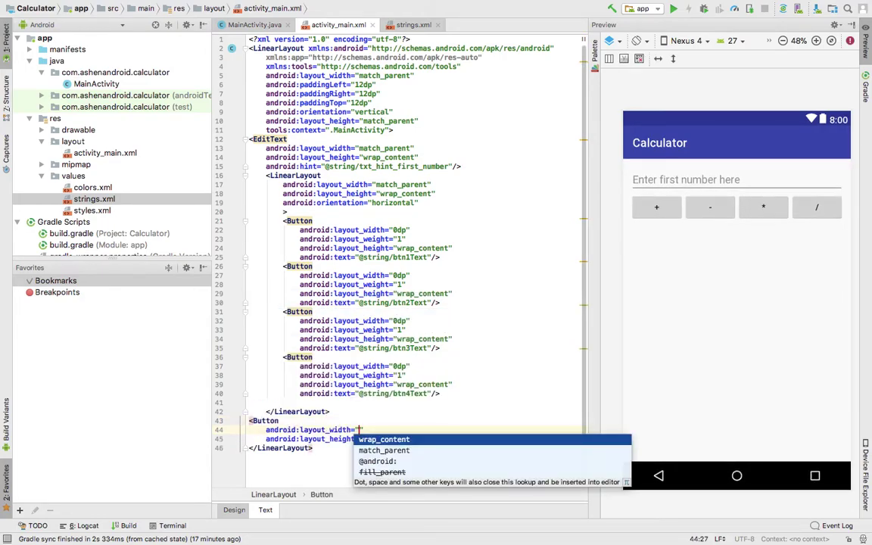
{"action": "key", "text": "Down"}
{"action": "key", "text": "Return"}
{"action": "key", "text": "Return"}
{"action": "key", "text": "Return"}
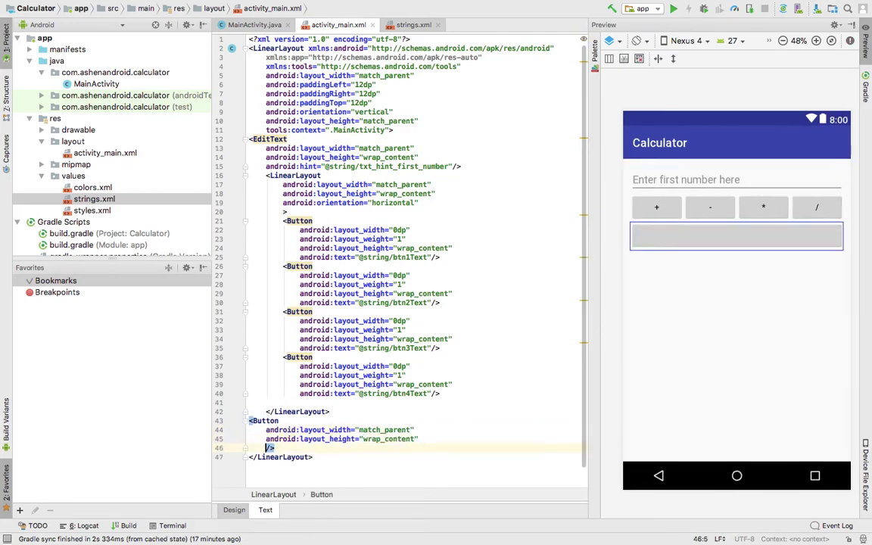
{"action": "type", "text": "android:text"}
{"action": "key", "text": "Return"}
{"action": "type", "text": "=\"="}
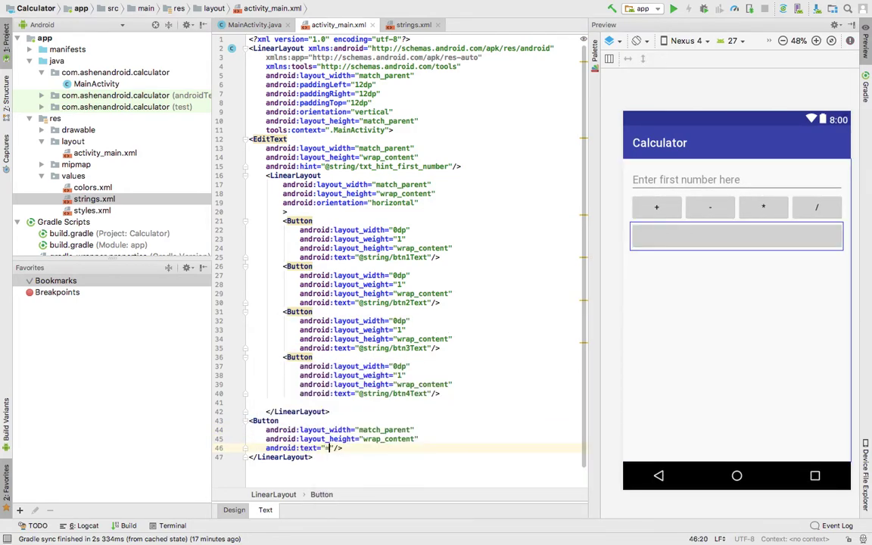
{"action": "key", "text": "Right"}
{"action": "key", "text": "Return"}
{"action": "key", "text": "Left"}
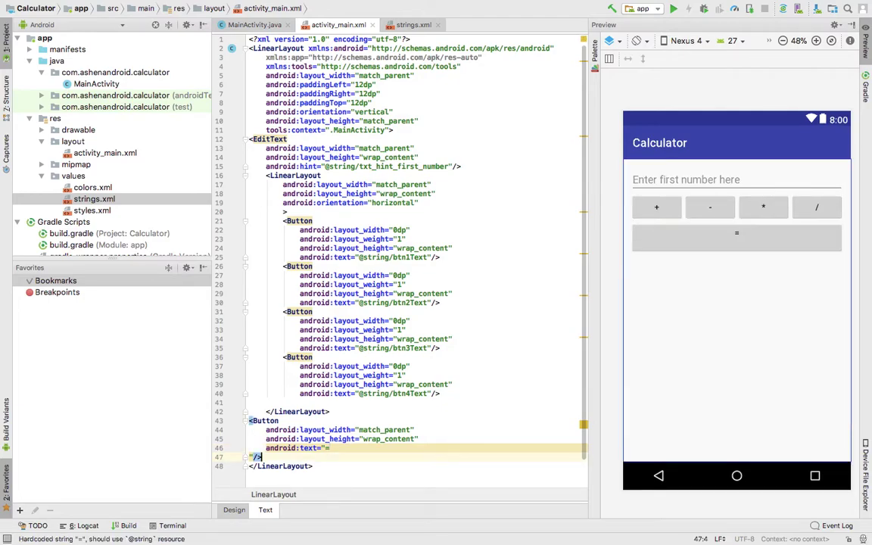
{"action": "key", "text": "Delete"}
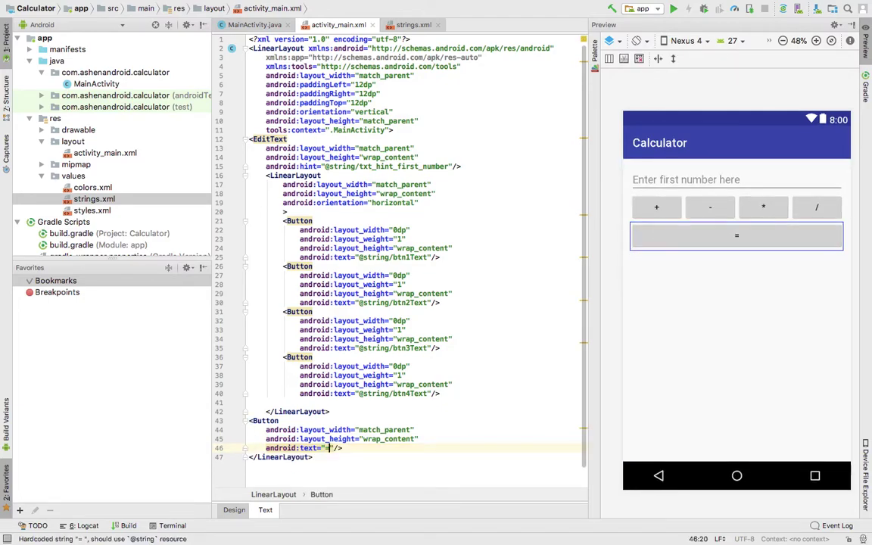
{"action": "key", "text": "alt+Return"}
Extract the '=' label into the string resource btnLastTxt.
{"action": "key", "text": "Return"}
{"action": "type", "text": "btnLastTx"}
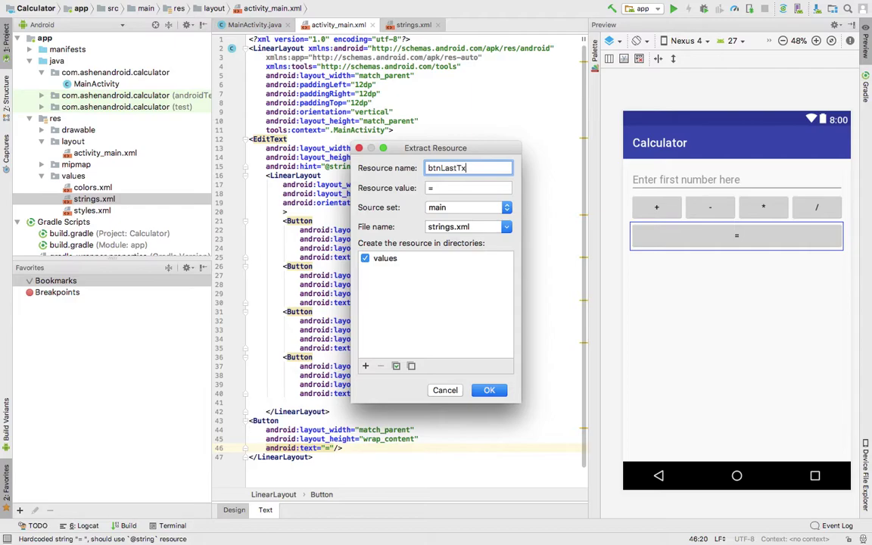
{"action": "type", "text": "t"}
{"action": "key", "text": "Return"}
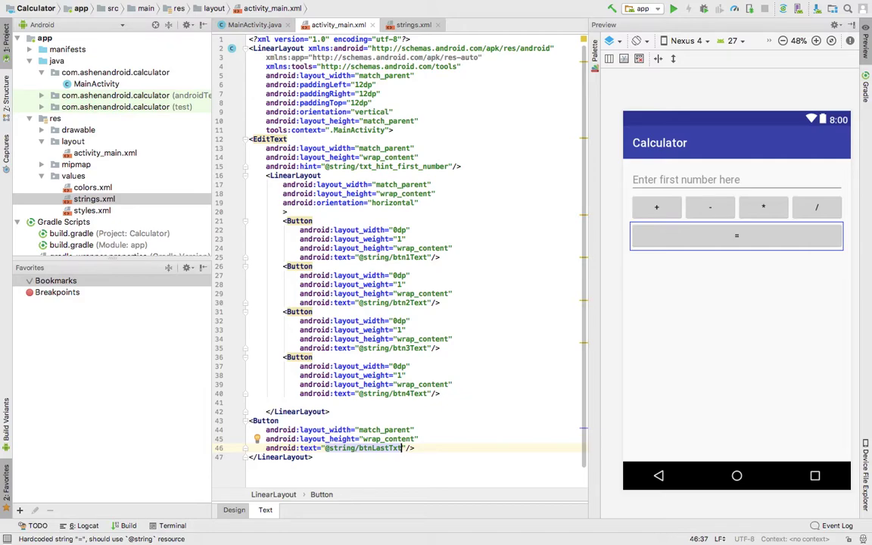
{"action": "left_click", "coordinate": [454, 157]}
{"action": "key", "text": "Return"}
{"action": "type", "text": "id"}
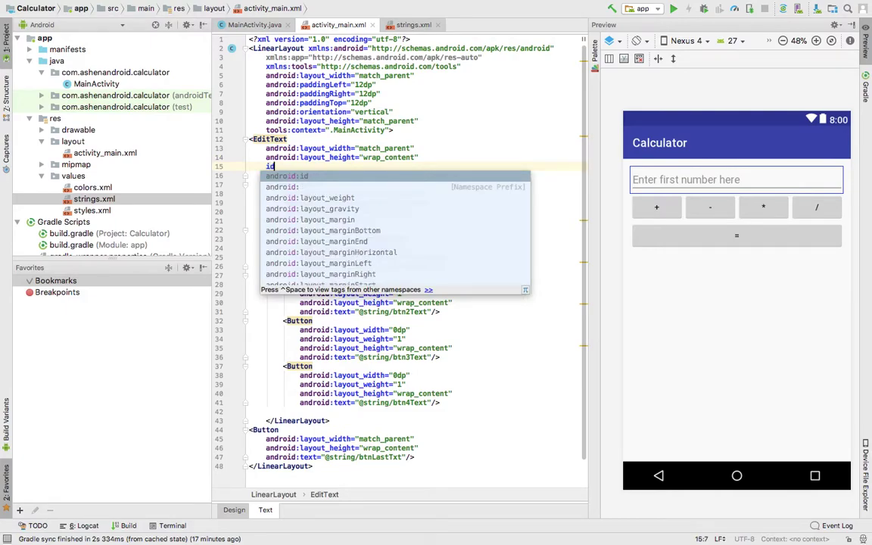
{"action": "type", "text": "android:id=\"@+id/edit"}
Add android:id="@+id/editTxtnumber" to the EditText.
{"action": "key", "text": "Return"}
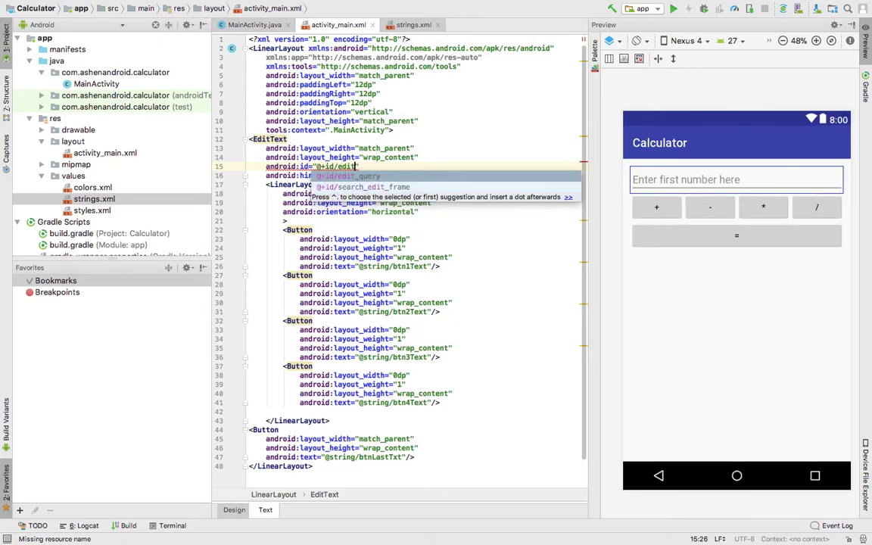
{"action": "type", "text": "editTx"}
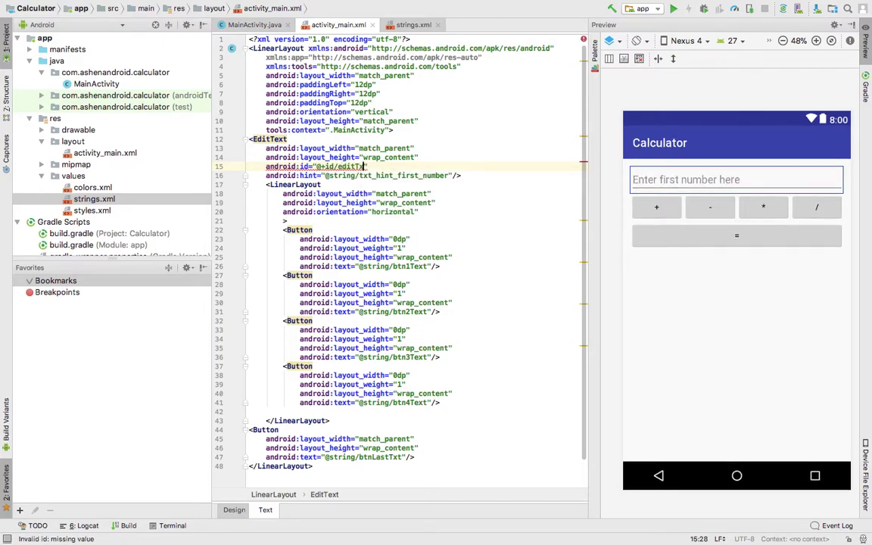
{"action": "type", "text": "tNum"}
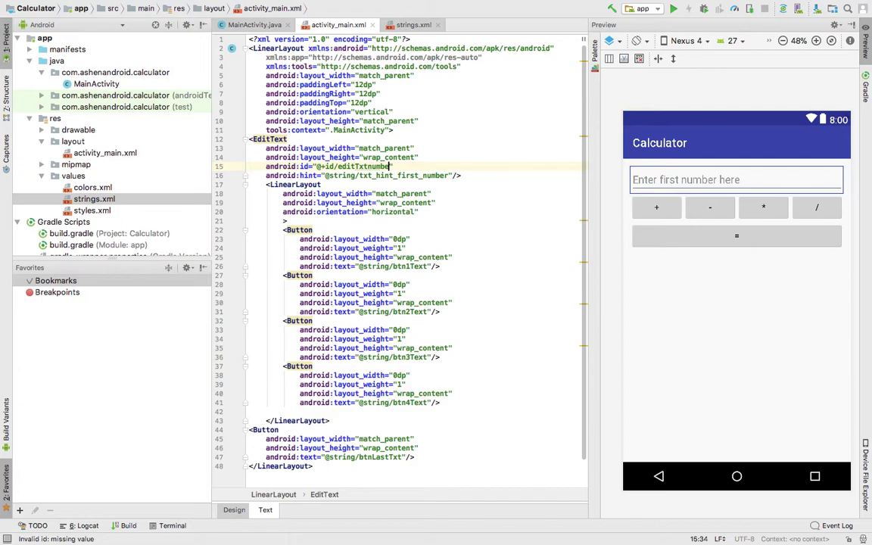
{"action": "type", "text": "ber"}
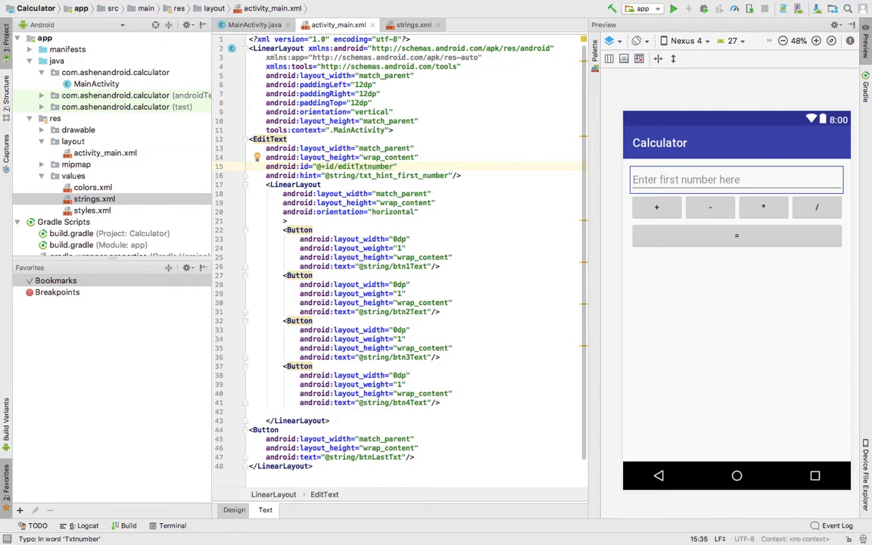
{"action": "left_click", "coordinate": [450, 257]}
Add android:id "@+id/btnAdukirima" to the second (minus) Button, fixing a typo.
{"action": "key", "text": "Return"}
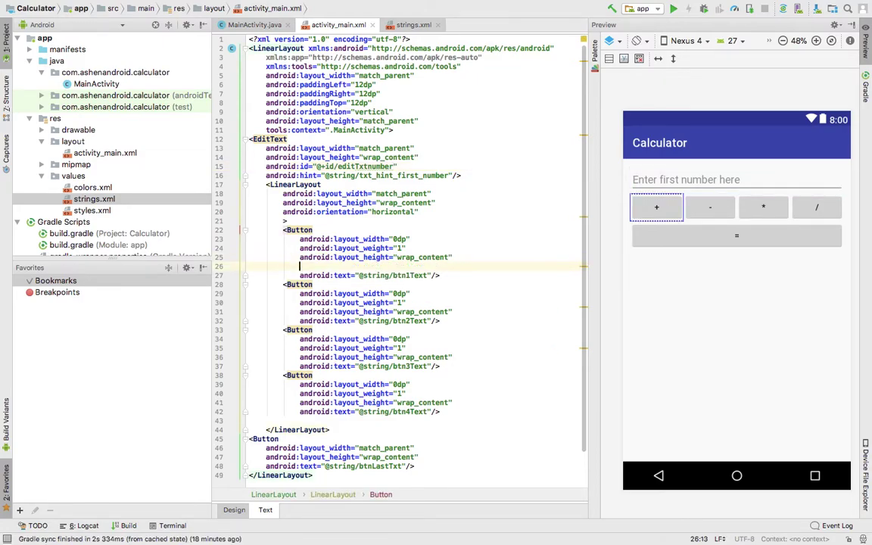
{"action": "type", "text": "id"}
{"action": "key", "text": "Return"}
{"action": "type", "text": "@+id/"}
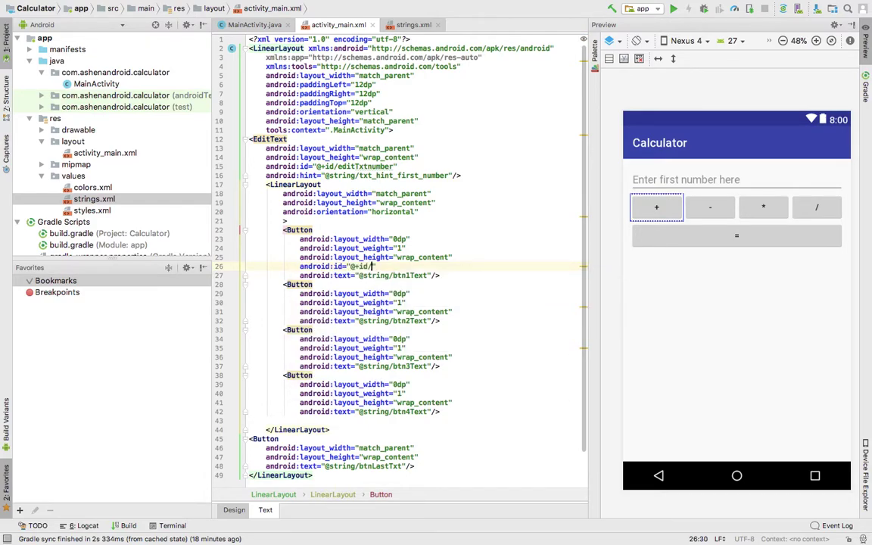
{"action": "type", "text": "btn"}
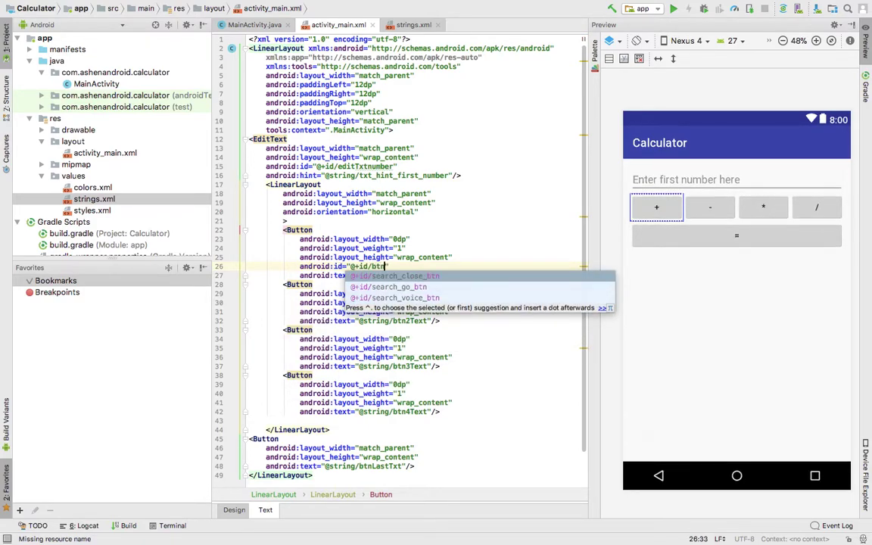
{"action": "type", "text": "Ekat"}
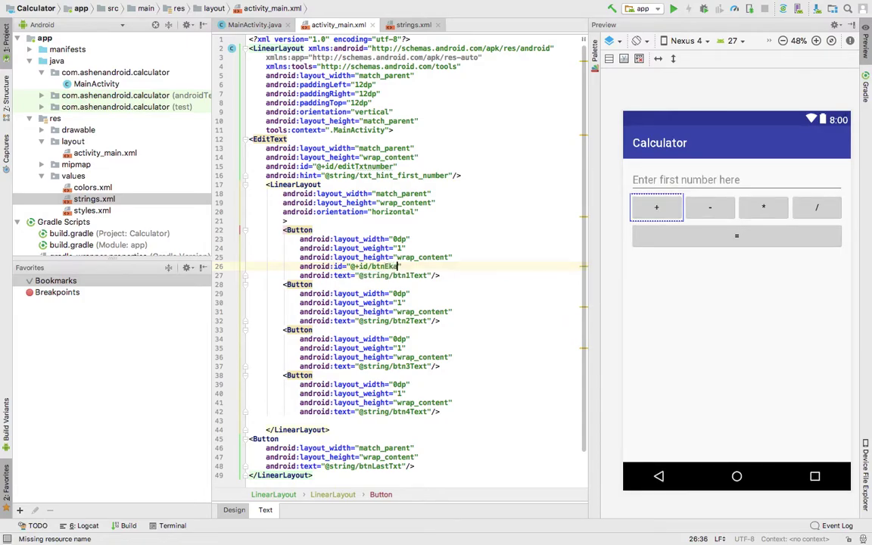
{"action": "type", "text": "humkirima"}
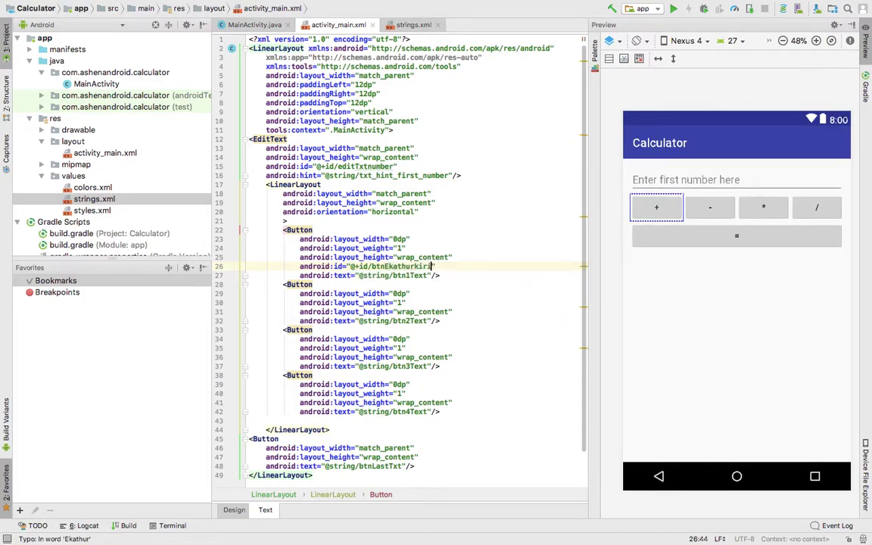
{"action": "left_click", "coordinate": [419, 303]}
{"action": "key", "text": "Return"}
{"action": "type", "text": "id"}
{"action": "key", "text": "Return"}
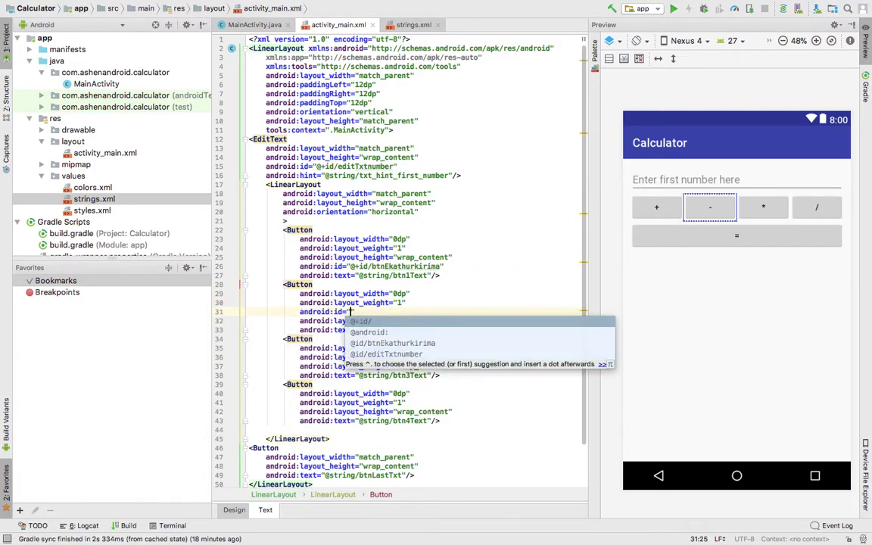
{"action": "key", "text": "Return"}
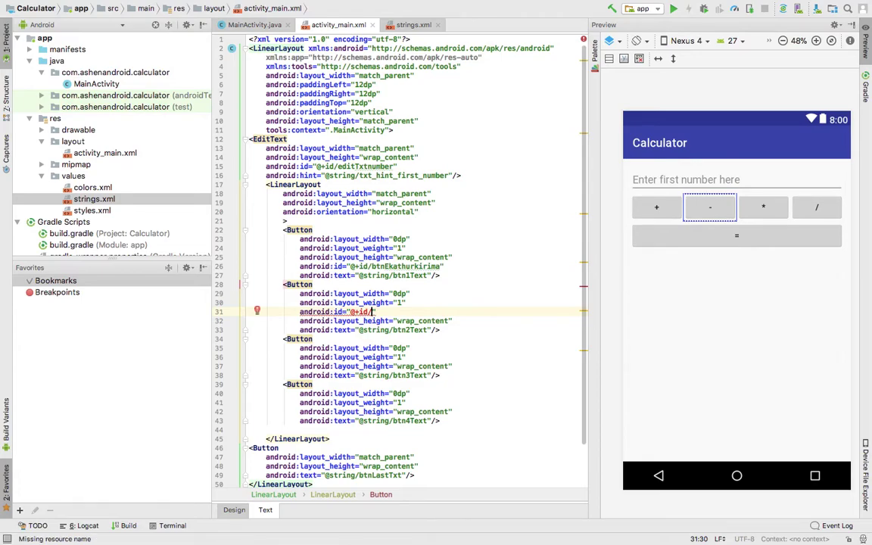
{"action": "type", "text": "btn"}
{"action": "type", "text": "Add"}
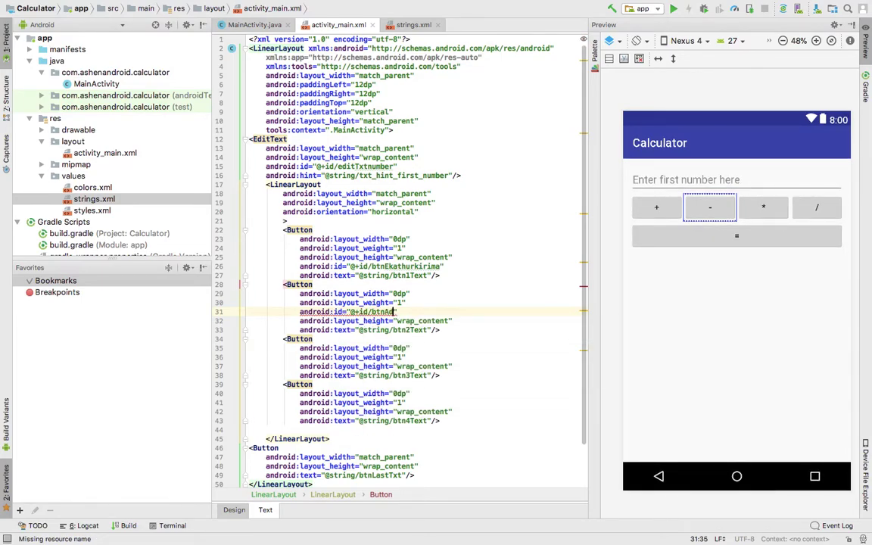
{"action": "type", "text": "ki"}
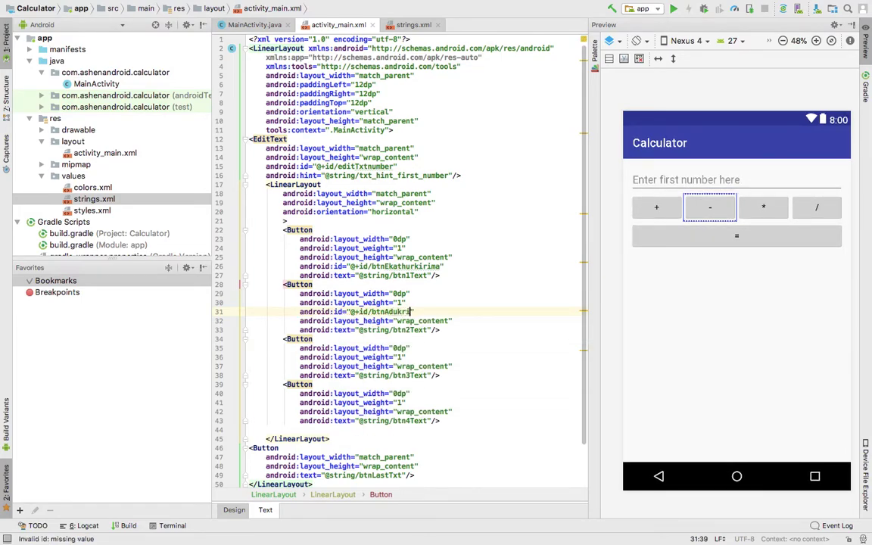
{"action": "key", "text": "BackSpace"}
{"action": "type", "text": "irima"}
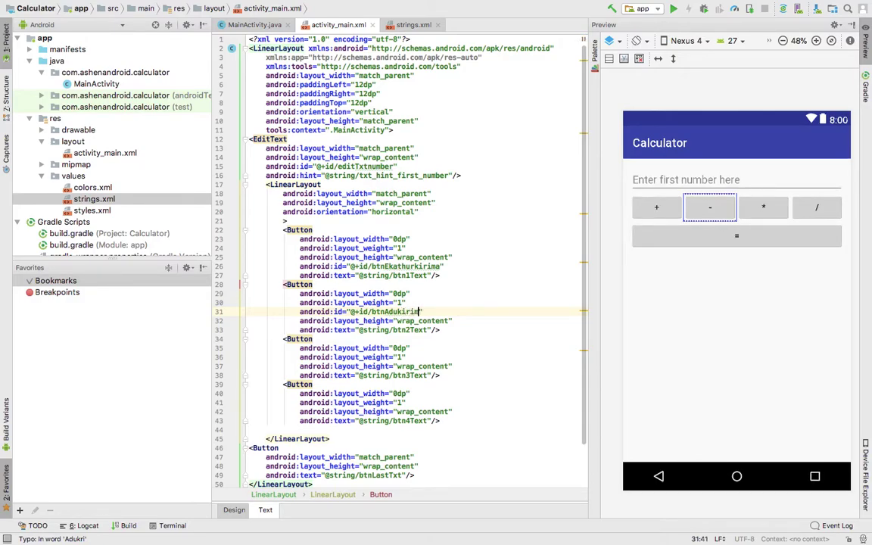
Add android:id "@+id/btnBedima" to the third (multiply) Button after its weight.
{"action": "left_click", "coordinate": [415, 358]}
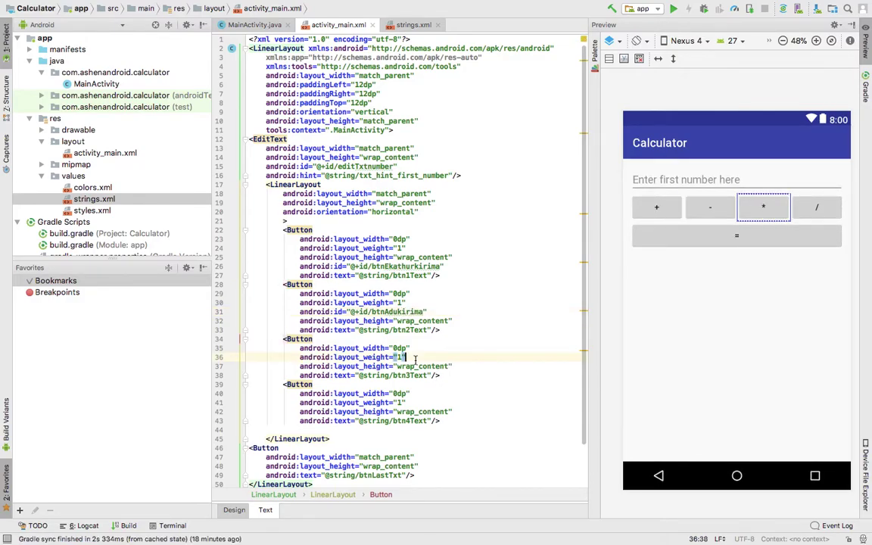
{"action": "key", "text": "Return"}
{"action": "type", "text": "android:id"}
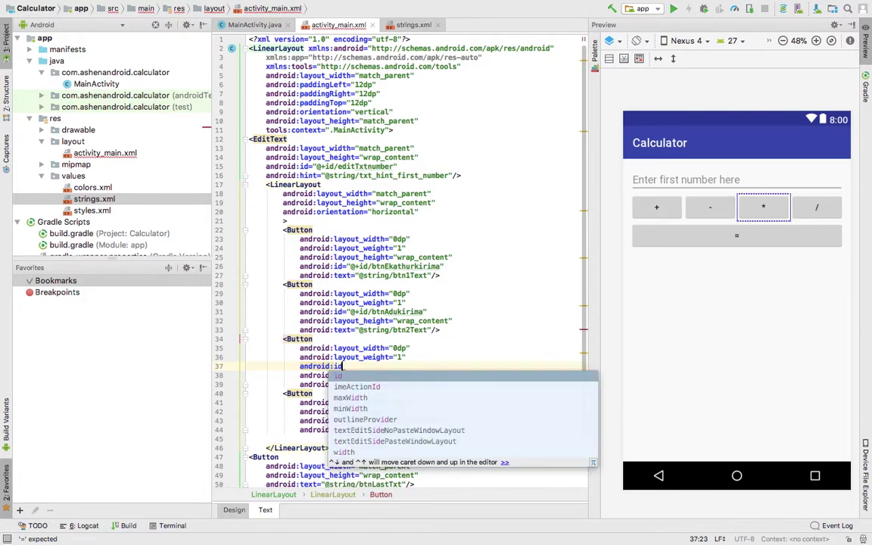
{"action": "type", "text": "=\"@+i"}
{"action": "key", "text": "Return"}
{"action": "type", "text": "@+id/"}
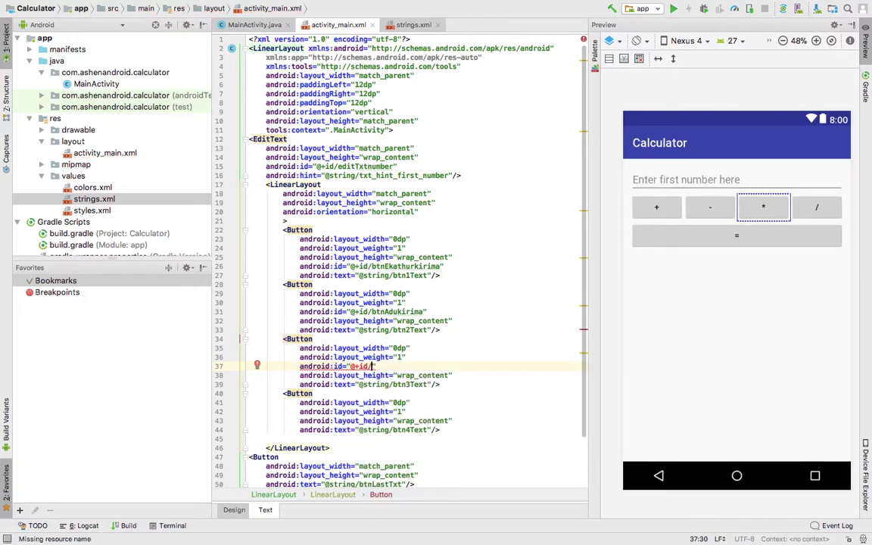
{"action": "type", "text": "btn"}
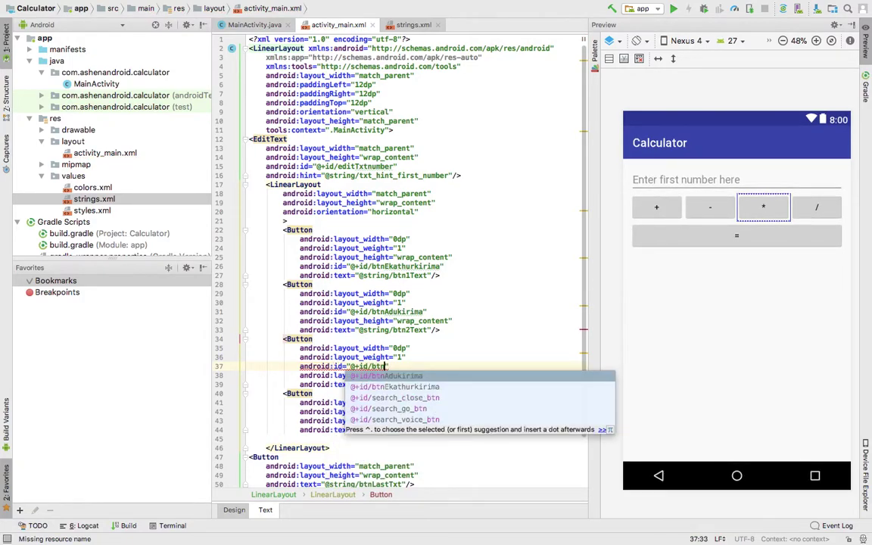
{"action": "type", "text": "Bedime"}
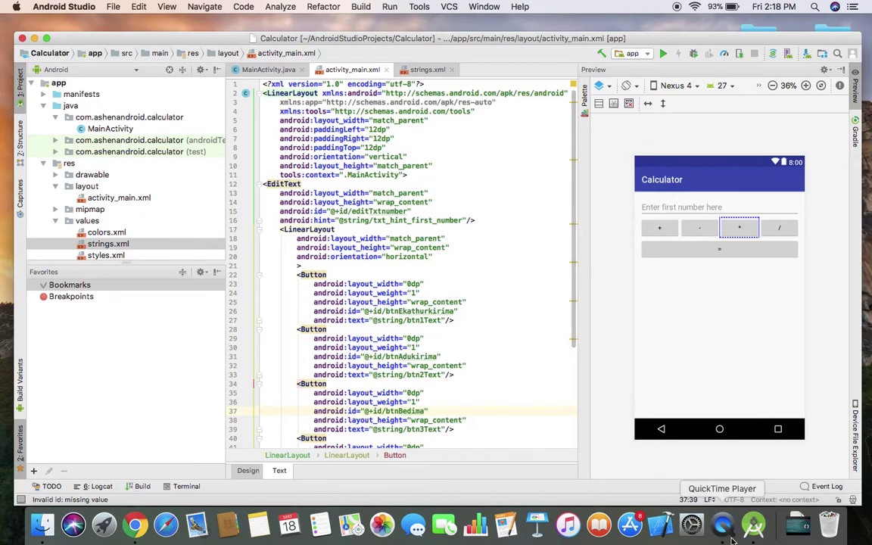
{"action": "left_click", "coordinate": [732, 540]}
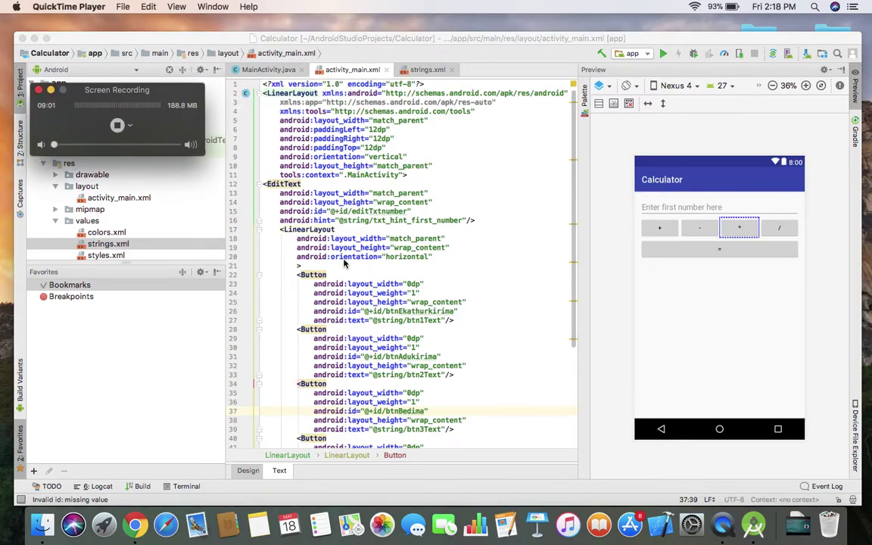
{"action": "key", "text": "alt"}
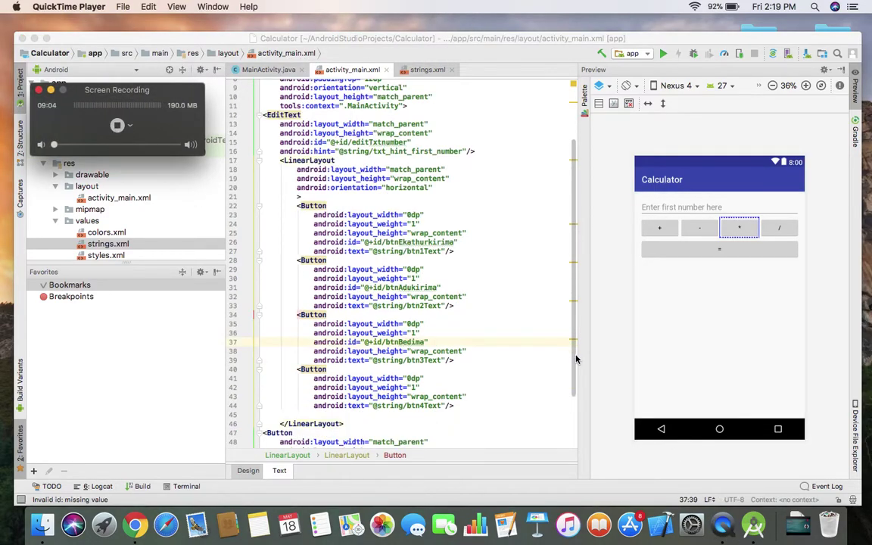
{"action": "left_click", "coordinate": [576, 360]}
{"action": "left_click", "coordinate": [431, 377]}
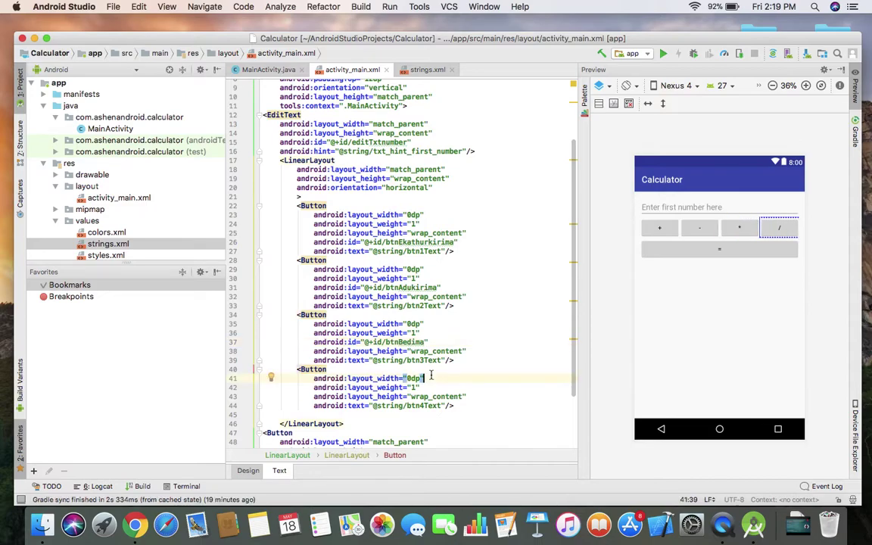
Add android:id "@+id/btnBedima" to the fourth (divide) Button.
{"action": "key", "text": "Return"}
{"action": "type", "text": "bt"}
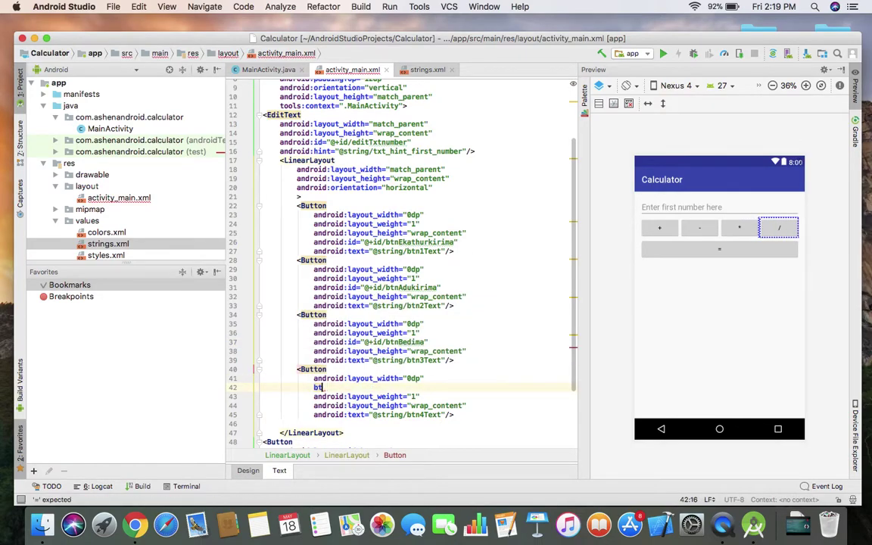
{"action": "key", "text": "BackSpace"}
{"action": "key", "text": "BackSpace"}
{"action": "type", "text": "id"}
{"action": "key", "text": "Return"}
{"action": "type", "text": "@+id/"}
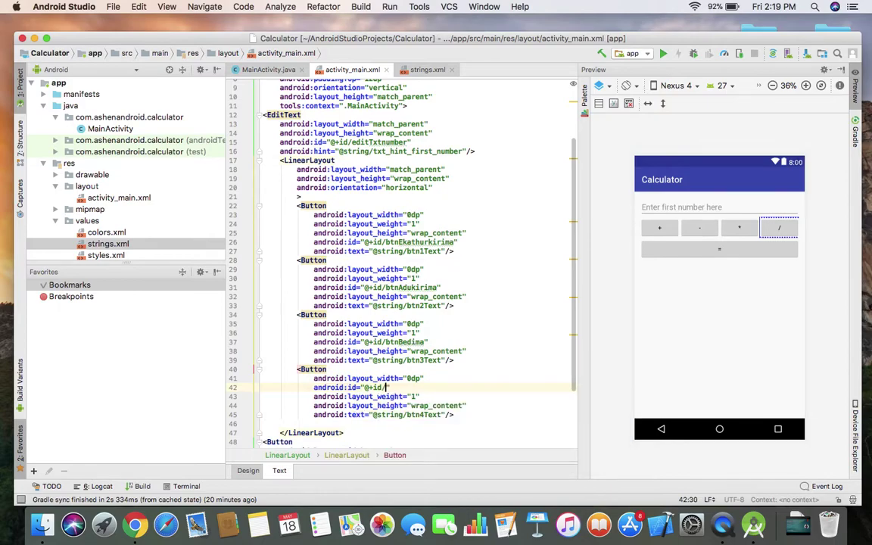
{"action": "type", "text": "btnB"}
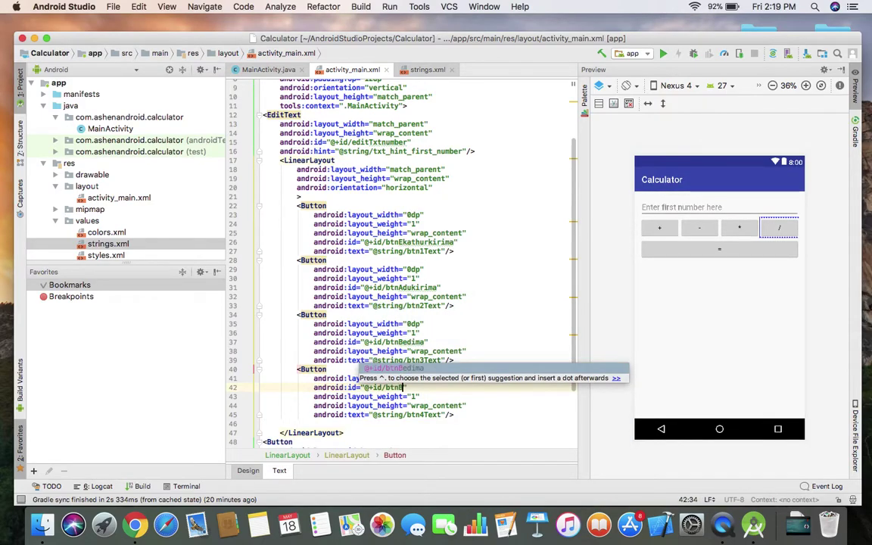
{"action": "type", "text": "ed"}
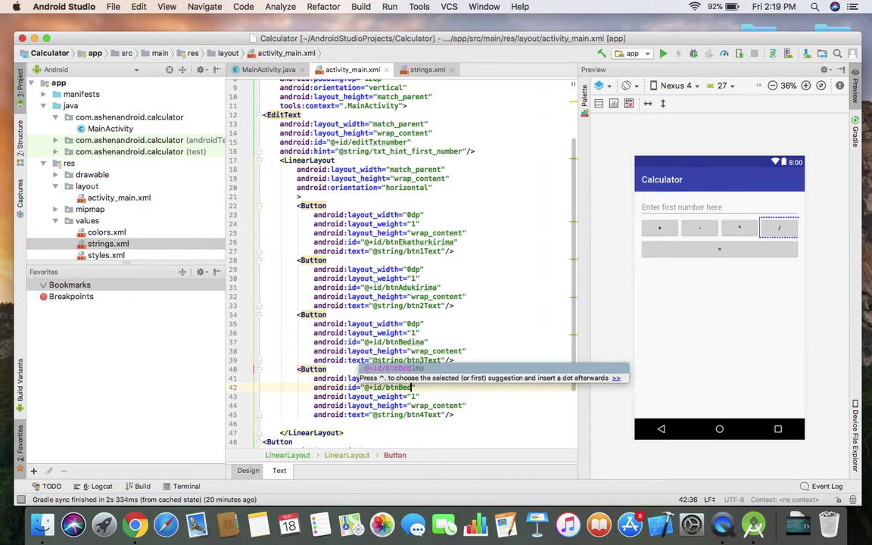
{"action": "key", "text": "BackSpace"}
{"action": "left_click", "coordinate": [424, 415]}
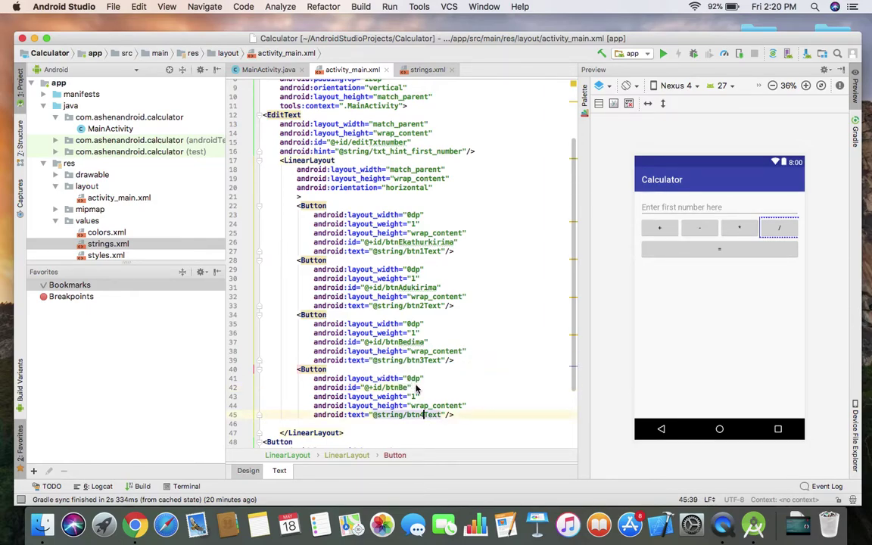
Rename the third (multiply) Button's id to btnGunakirima.
{"action": "left_click", "coordinate": [421, 343]}
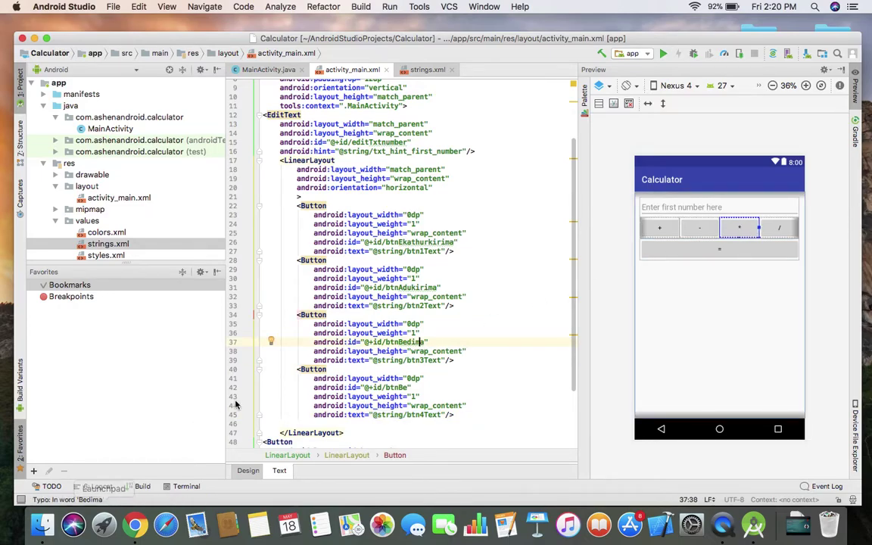
{"action": "key", "text": "Right"}
{"action": "key", "text": "Right"}
{"action": "key", "text": "Left"}
{"action": "key", "text": "BackSpace"}
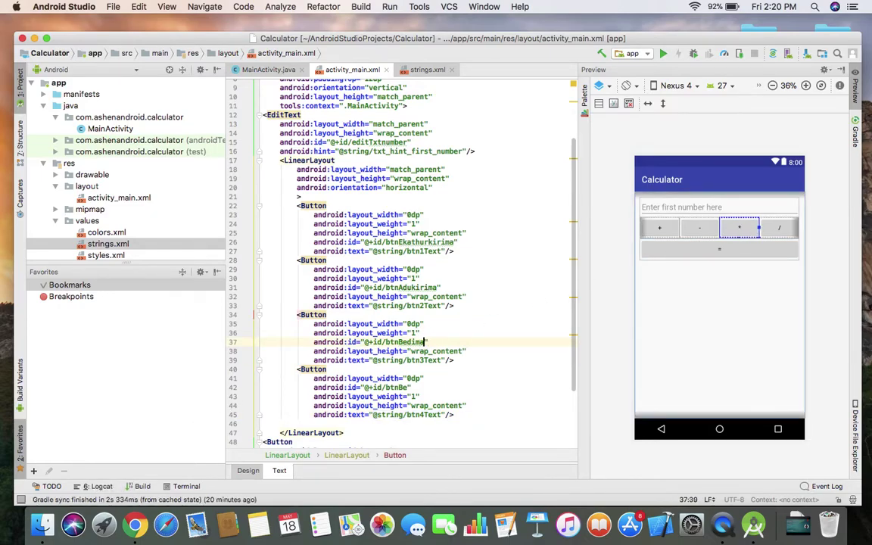
{"action": "key", "text": "BackSpace"}
{"action": "key", "text": "BackSpace"}
{"action": "key", "text": "BackSpace"}
{"action": "key", "text": "BackSpace"}
{"action": "type", "text": "Gu"}
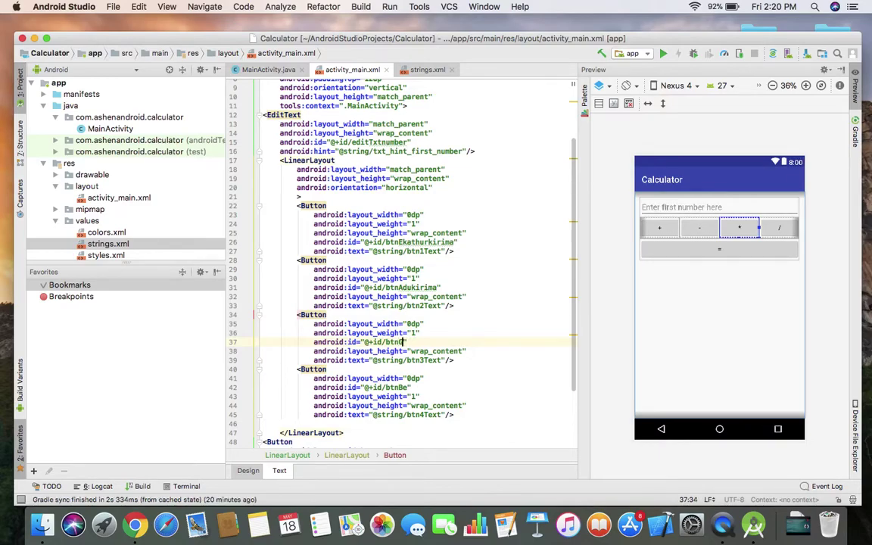
{"action": "type", "text": "nakirima"}
{"action": "left_click", "coordinate": [408, 388]}
{"action": "type", "text": "dima"}
{"action": "scroll", "coordinate": [408, 341], "scroll_direction": "down", "scroll_amount": 3}
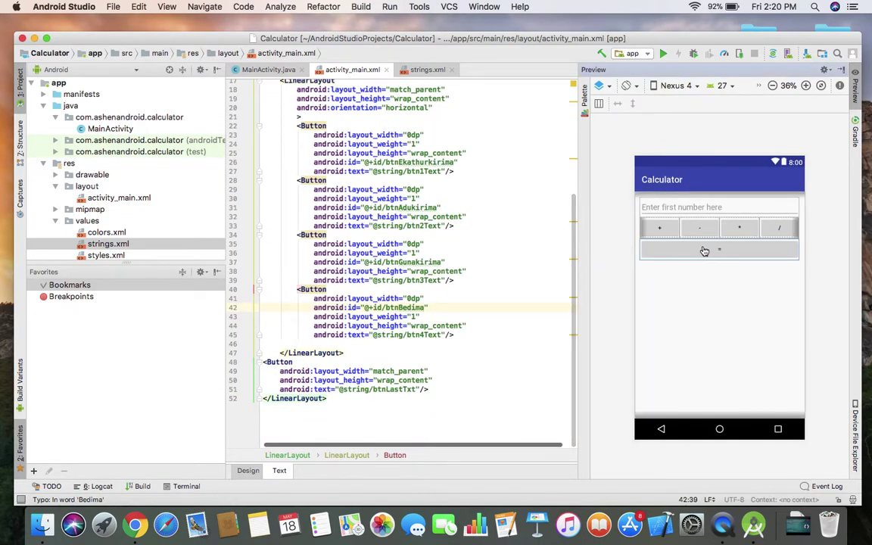
Add android:id "@+id/btnDone" under the = button's layout_height.
{"action": "left_click", "coordinate": [718, 248]}
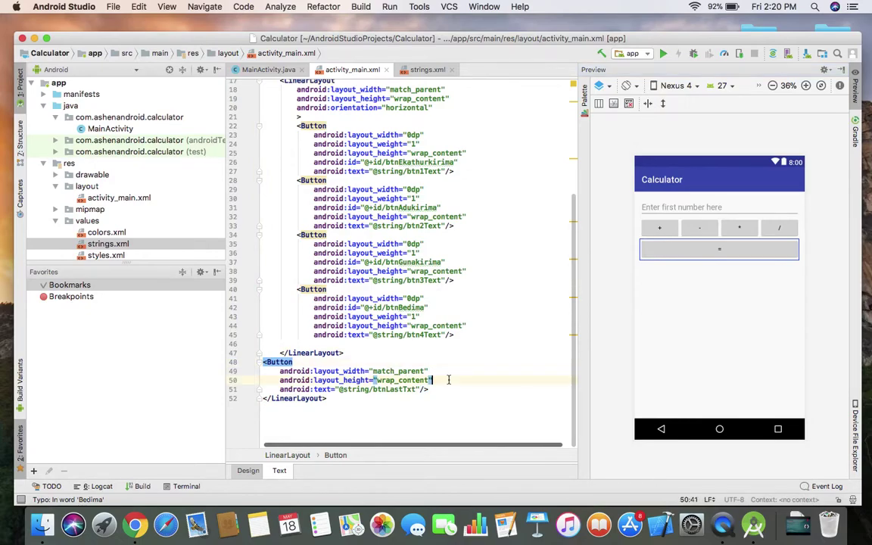
{"action": "left_click", "coordinate": [446, 380]}
{"action": "key", "text": "Return"}
{"action": "type", "text": "android:id"}
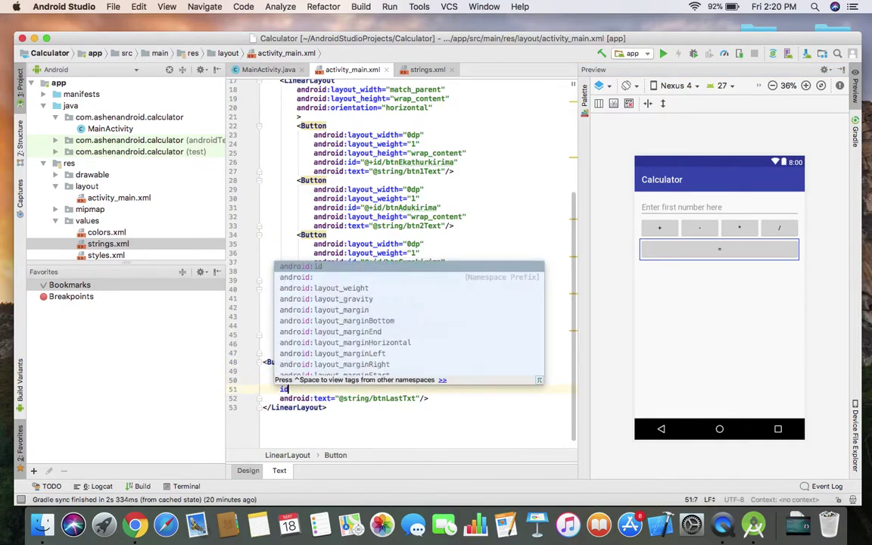
{"action": "key", "text": "Return"}
{"action": "type", "text": "@+id/btn"}
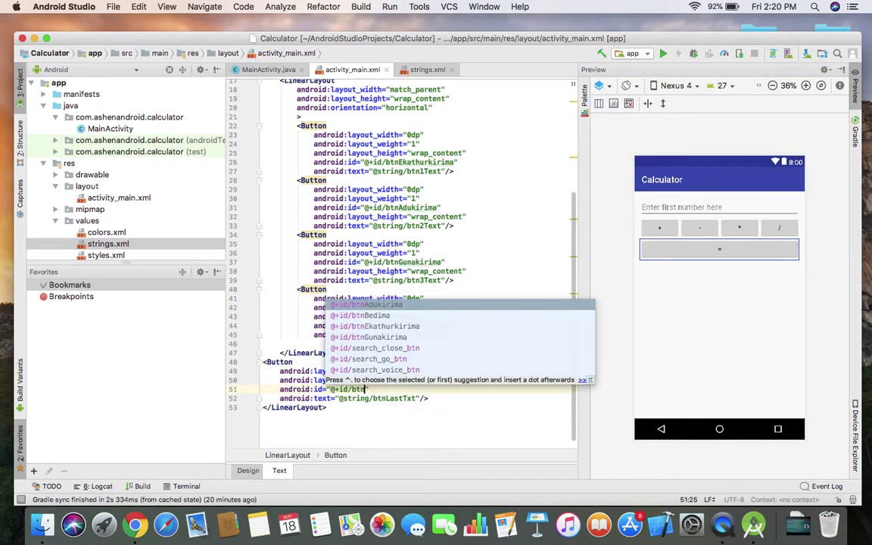
{"action": "type", "text": "E"}
{"action": "key", "text": "BackSpace"}
{"action": "type", "text": "Done"}
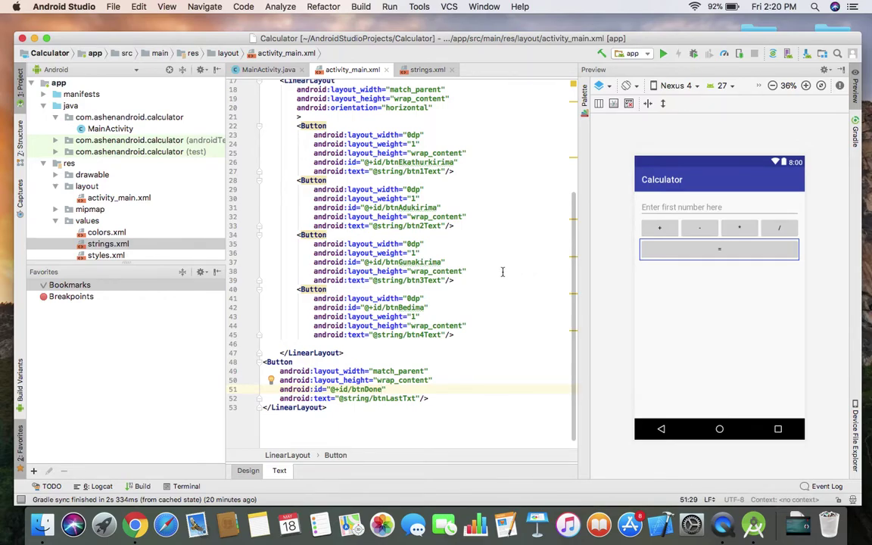
{"action": "scroll", "coordinate": [439, 196], "scroll_direction": "up", "scroll_amount": 1}
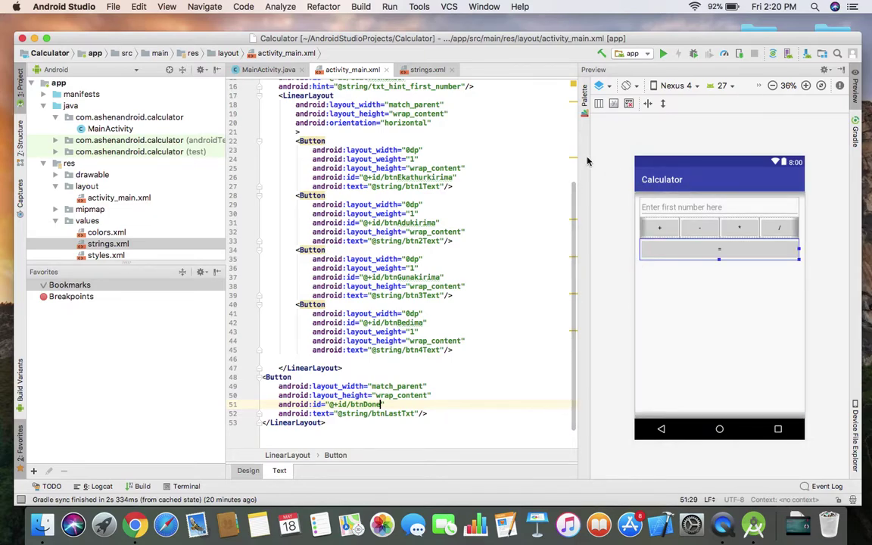
{"action": "key", "text": "super+Tab"}
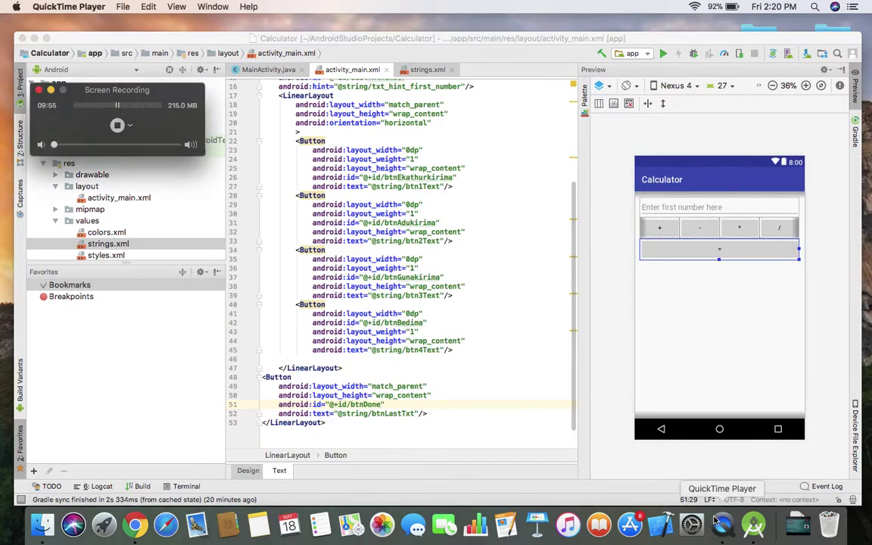